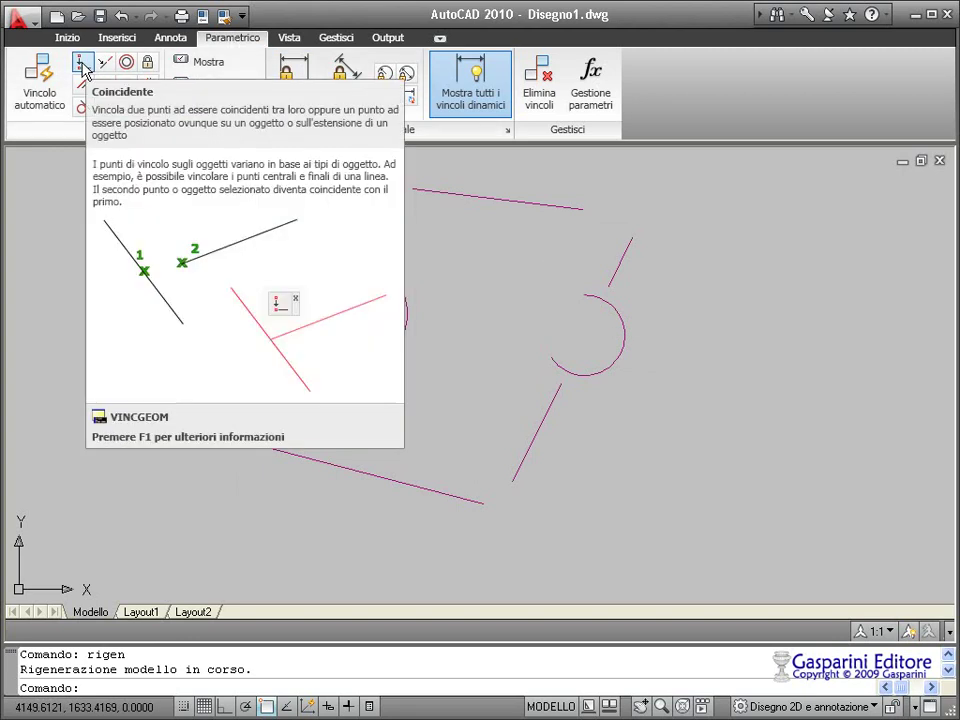
Start the Vincolo automatico (AutoConstrain) command from the Parametric tab
click(44, 97)
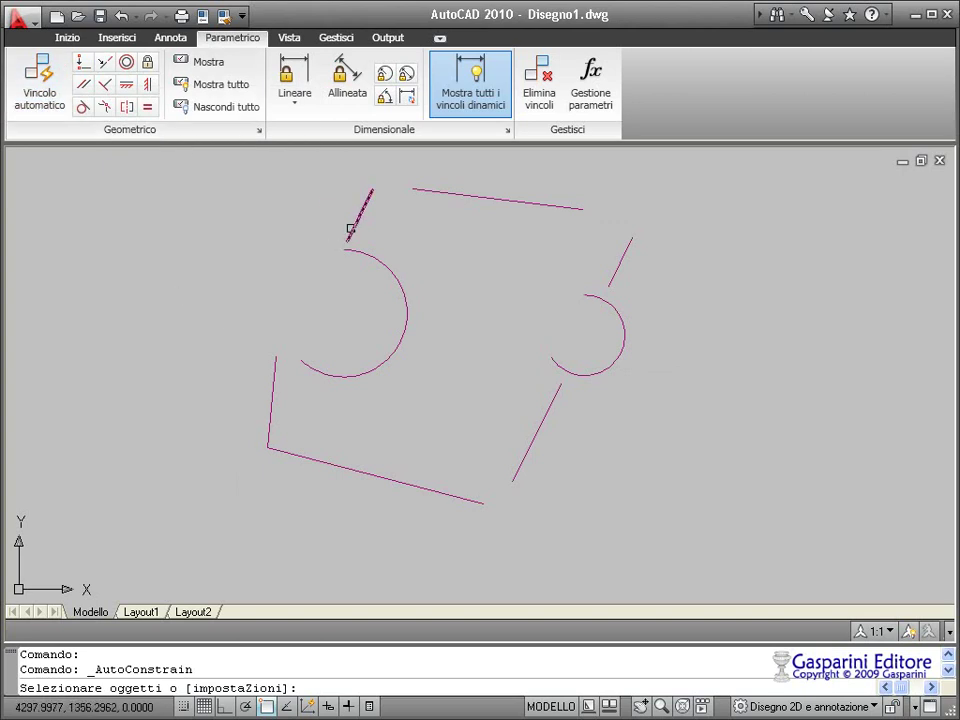
Turn on Collineare (Collinear) in the AutoConstrain settings and confirm with OK
right_click(347, 233)
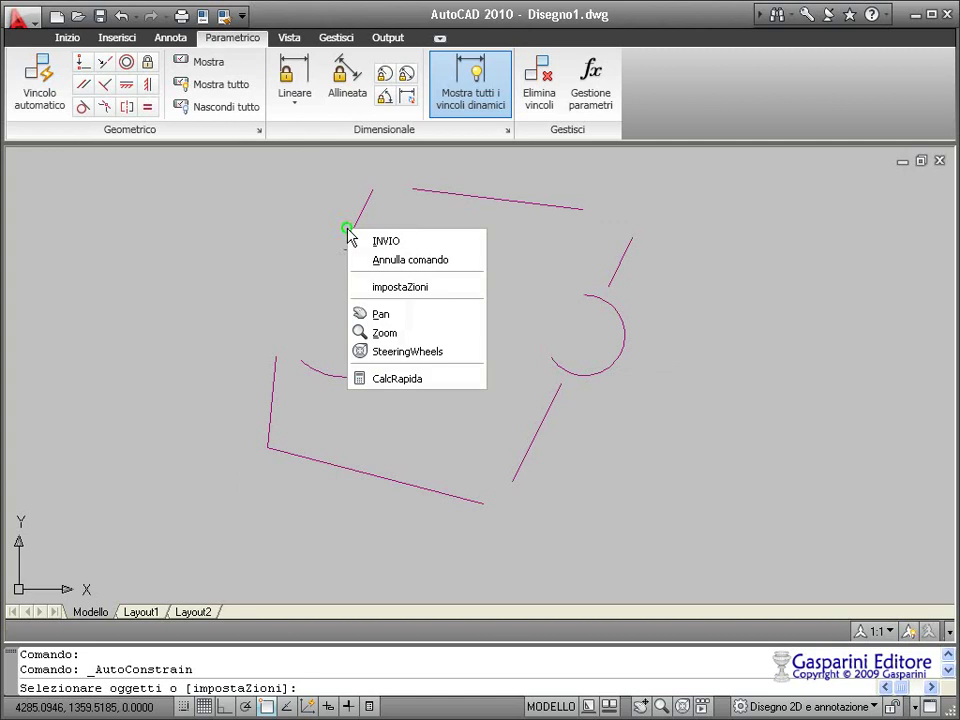
click(401, 288)
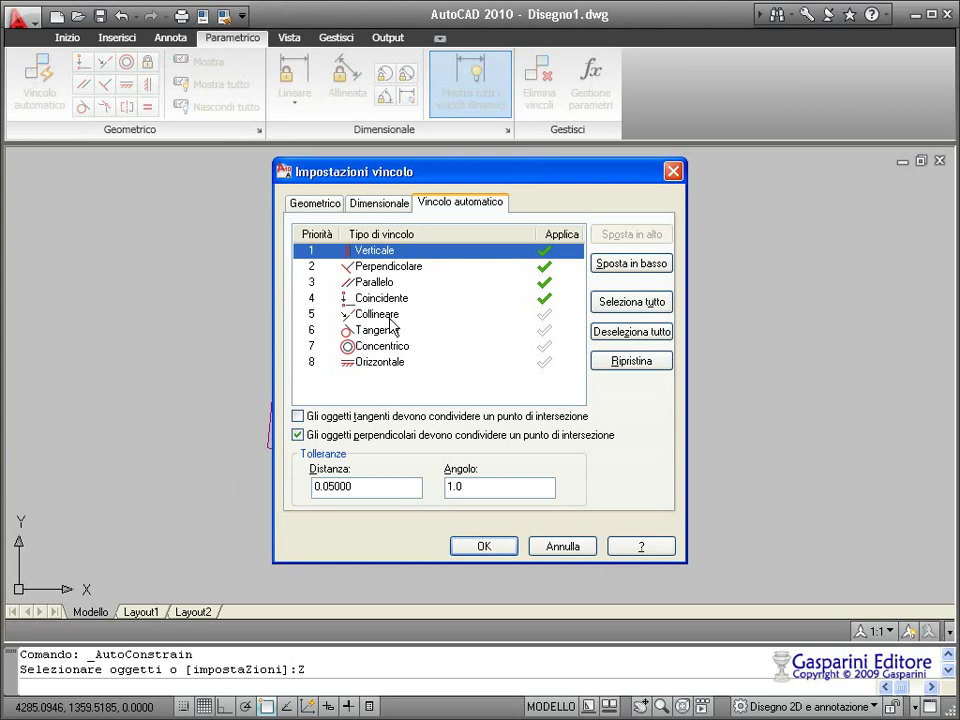
click(546, 315)
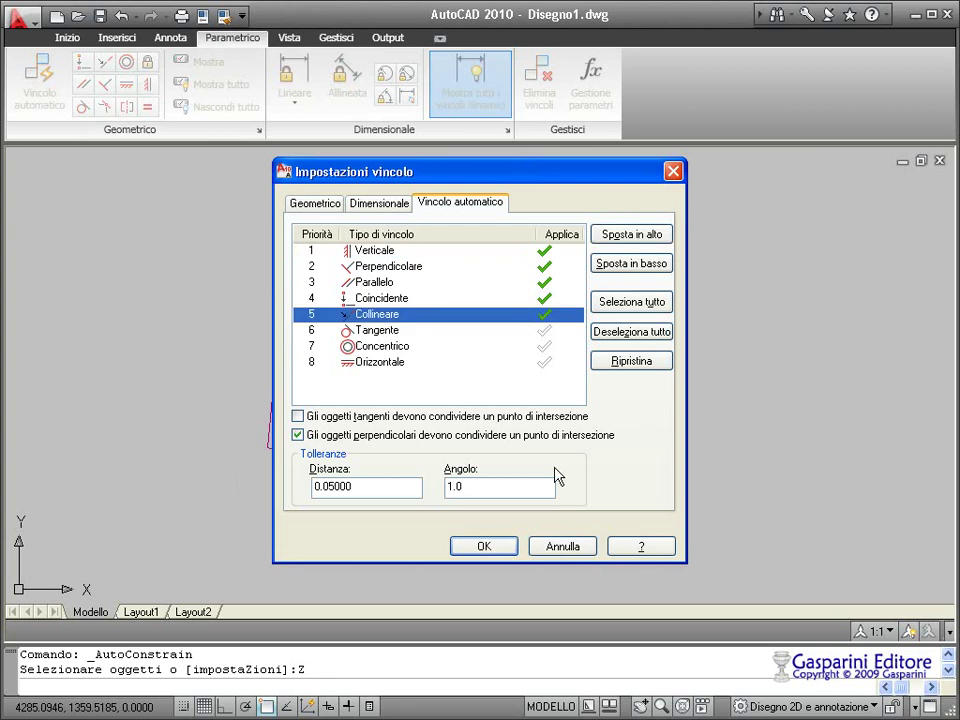
click(487, 546)
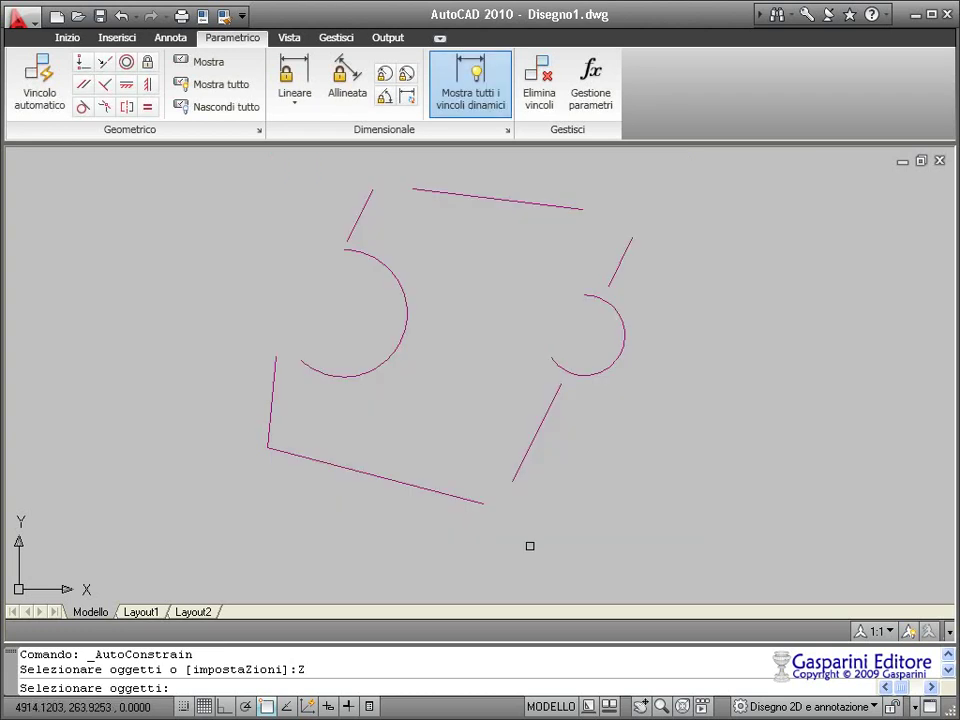
Crossing-select all eight lines and arcs and let AutoConstrain add its 3 constraints
click(716, 562)
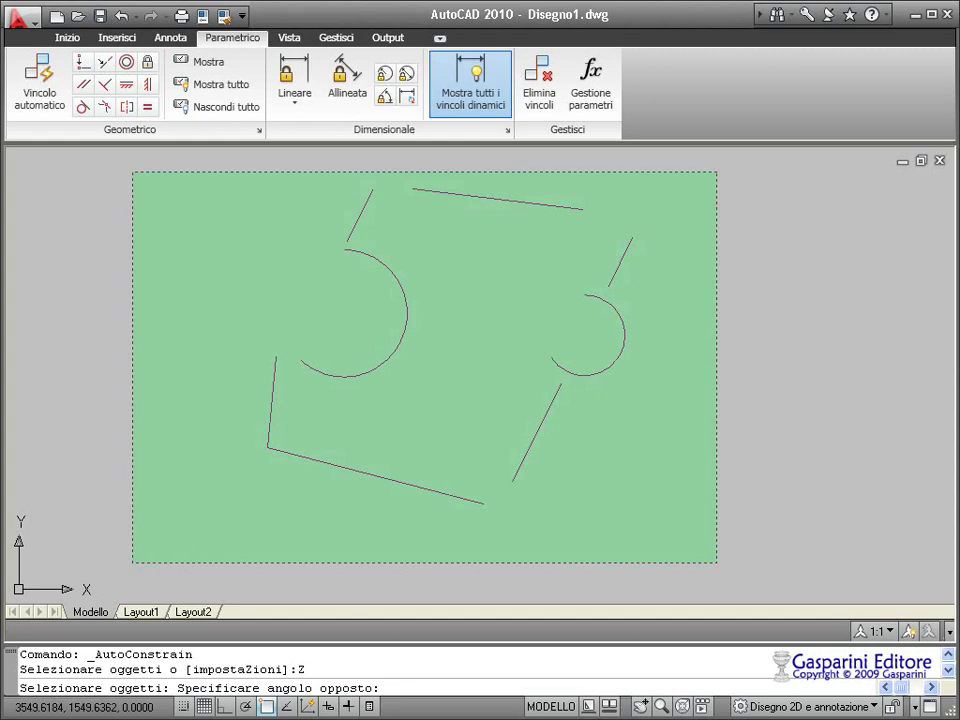
click(133, 172)
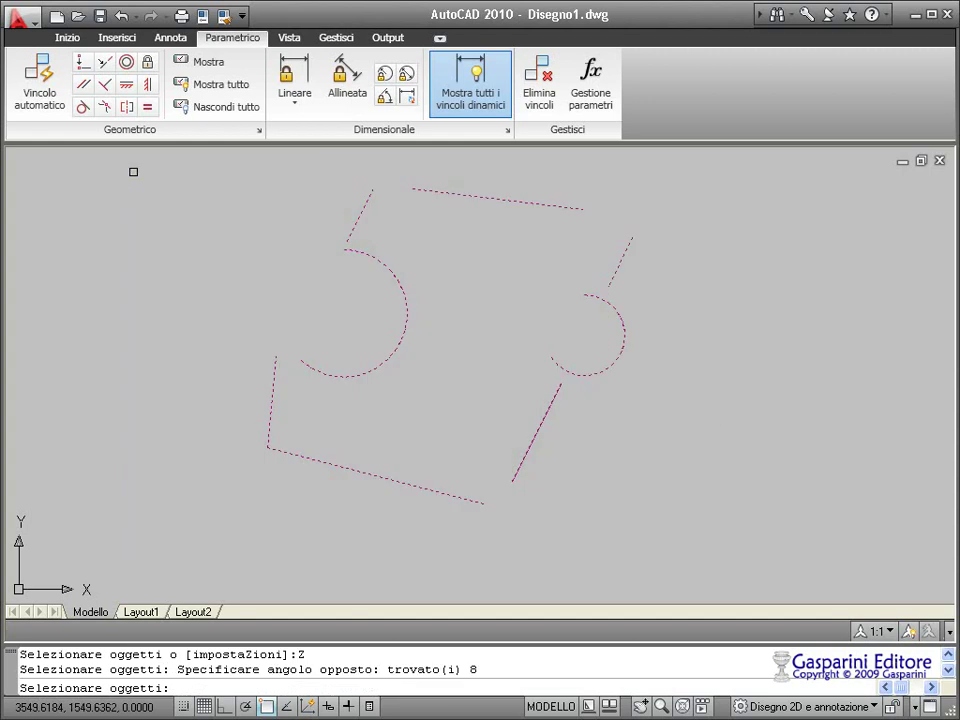
key(Return)
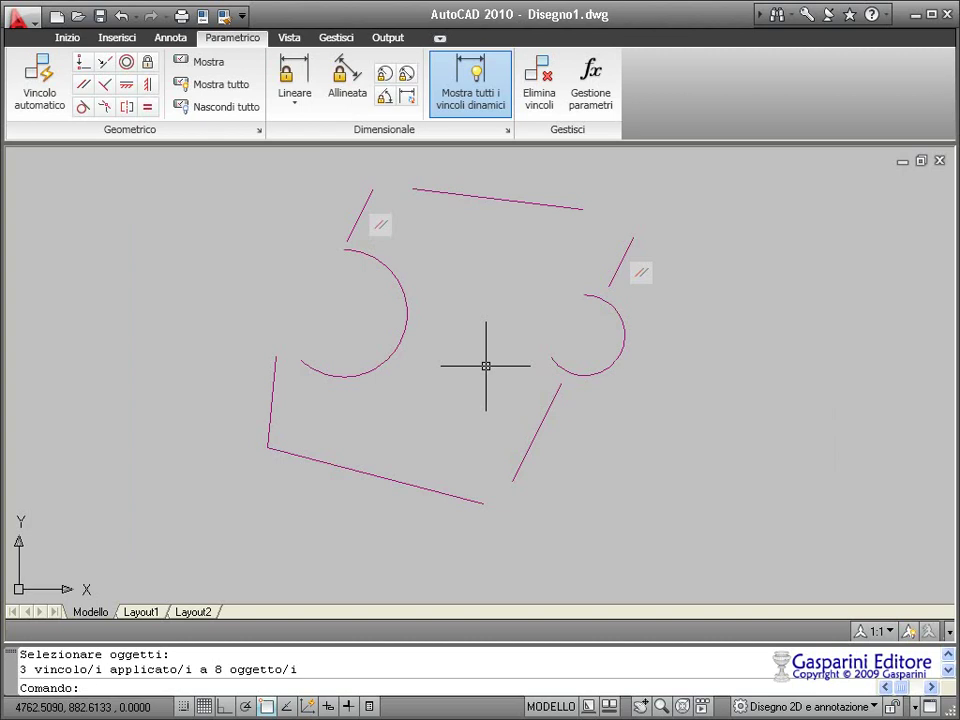
text(a)
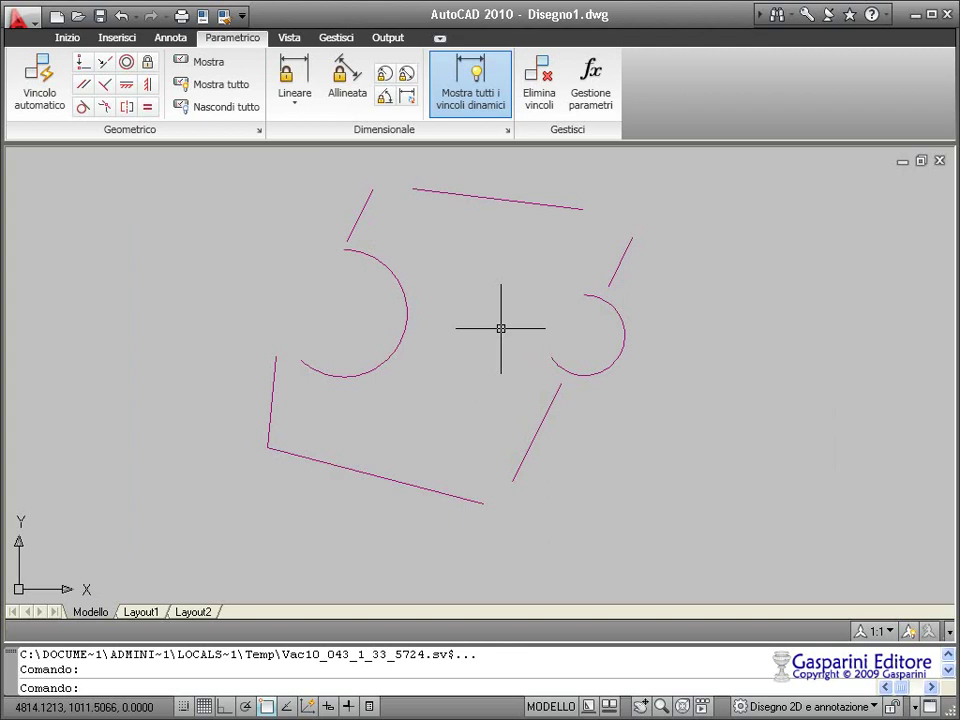
Coincide the left-side endpoints: bottom line, vertical line, large arc, short slanted line, top line
click(84, 66)
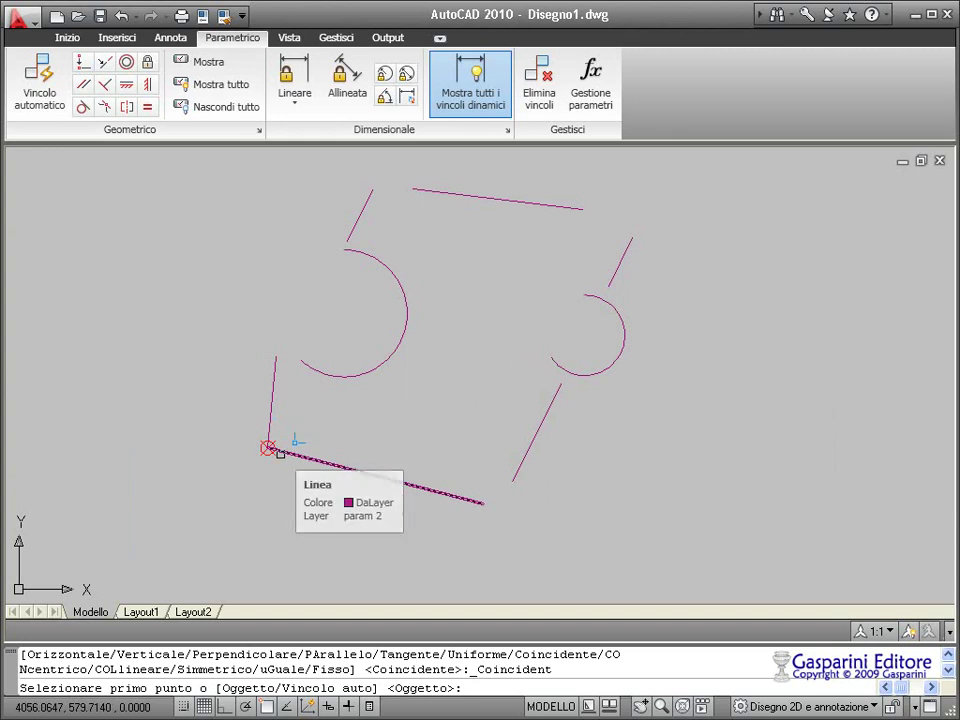
click(282, 453)
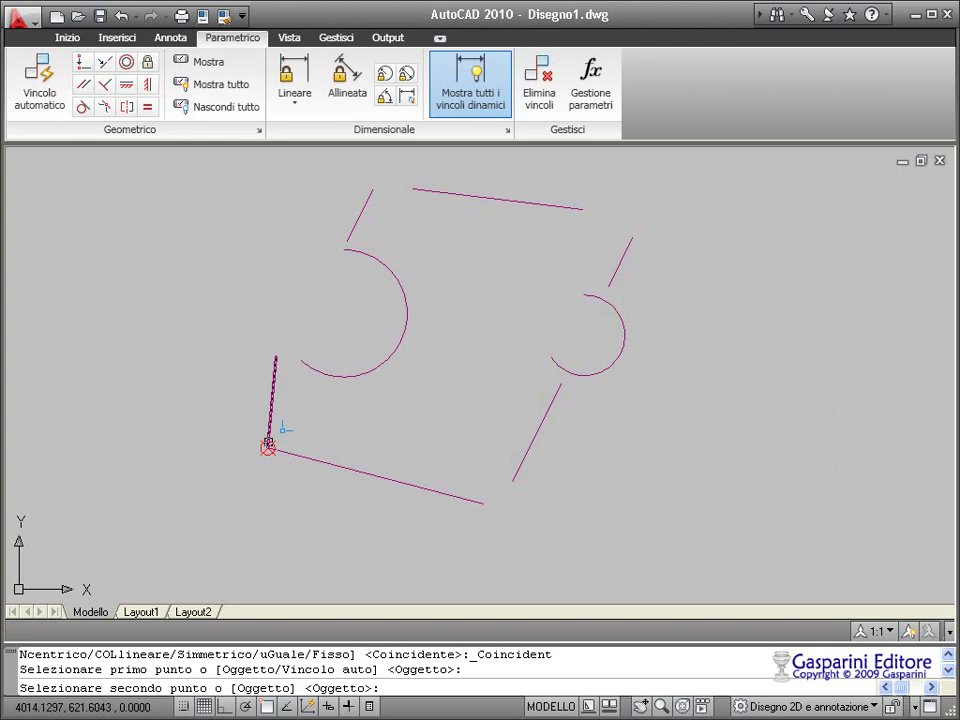
click(268, 445)
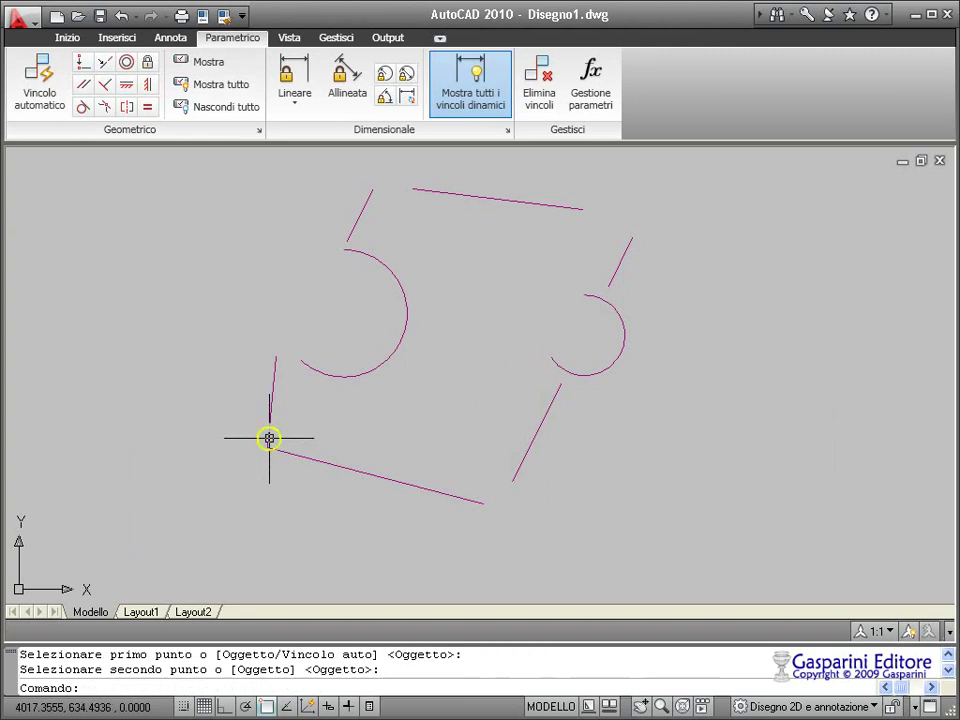
click(82, 88)
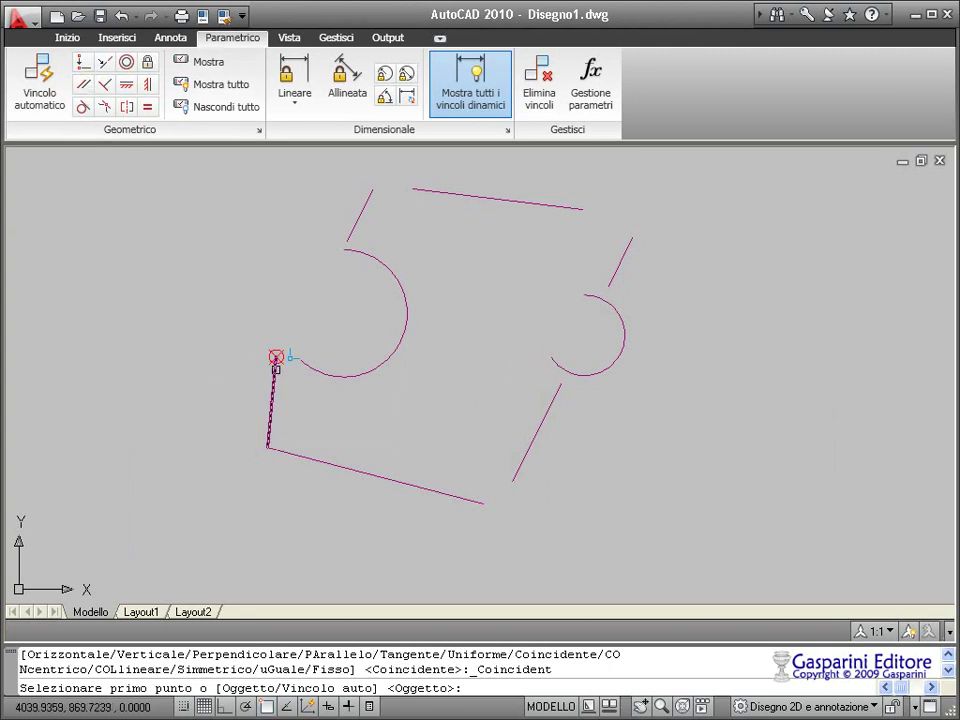
click(276, 357)
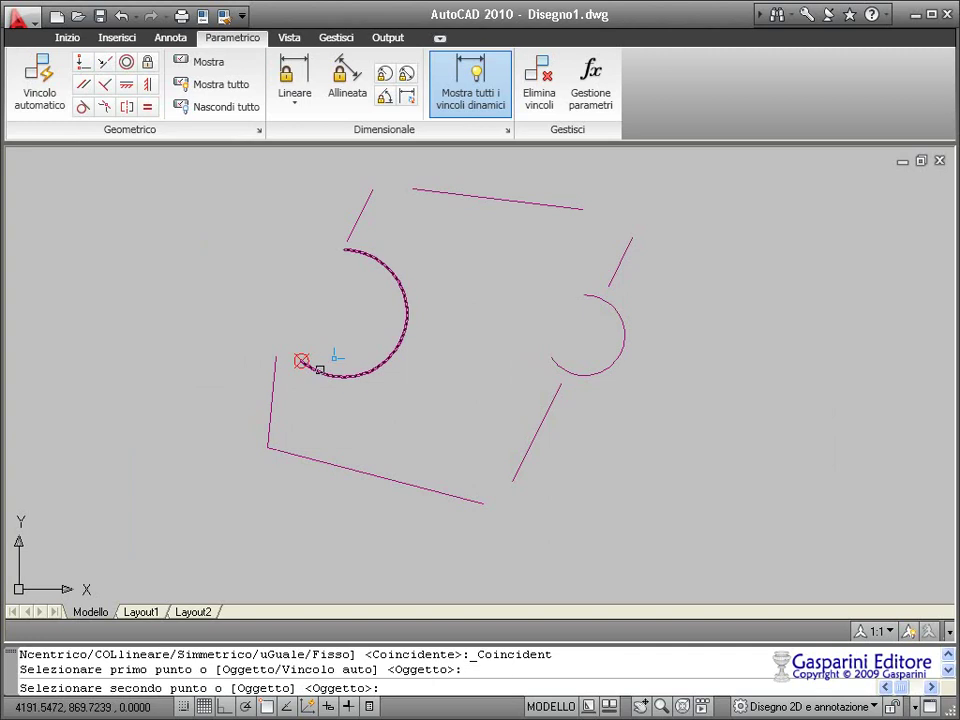
click(301, 362)
click(84, 63)
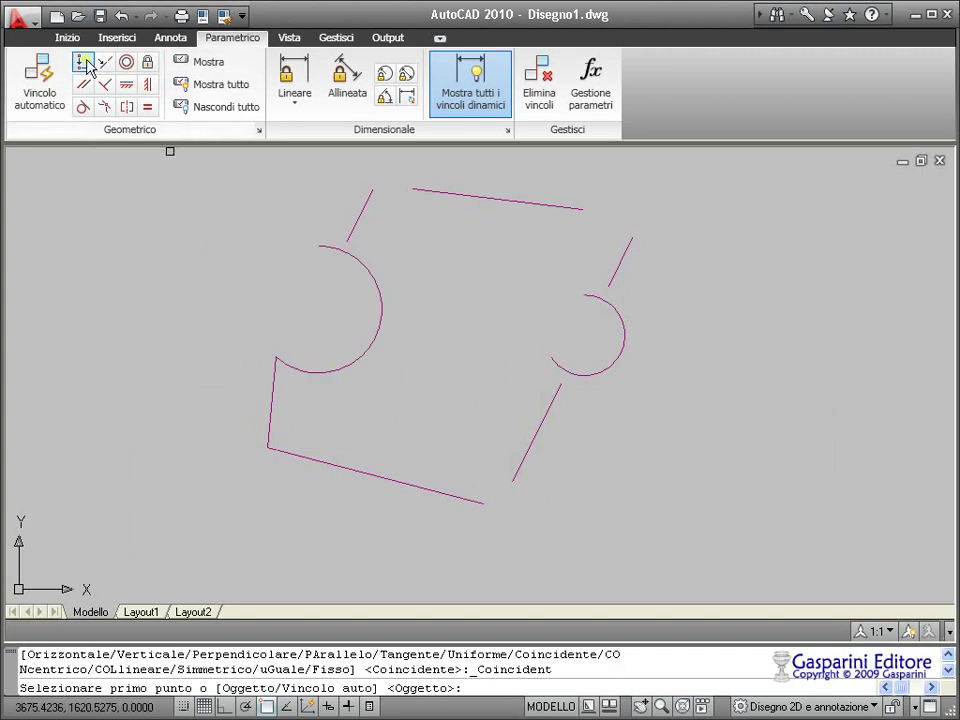
click(322, 246)
click(347, 240)
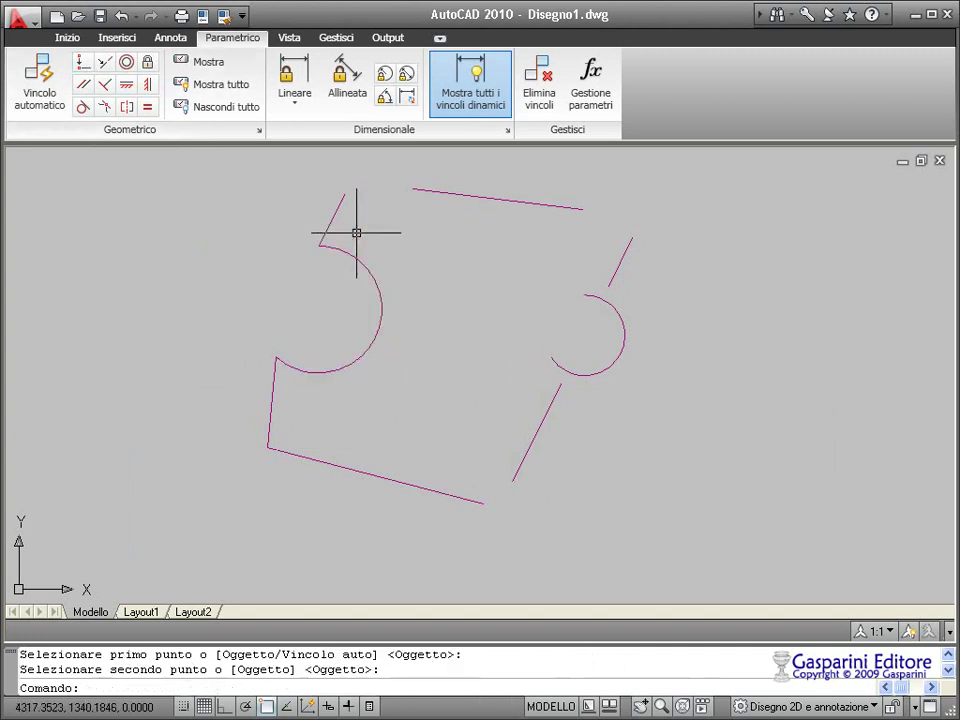
click(84, 64)
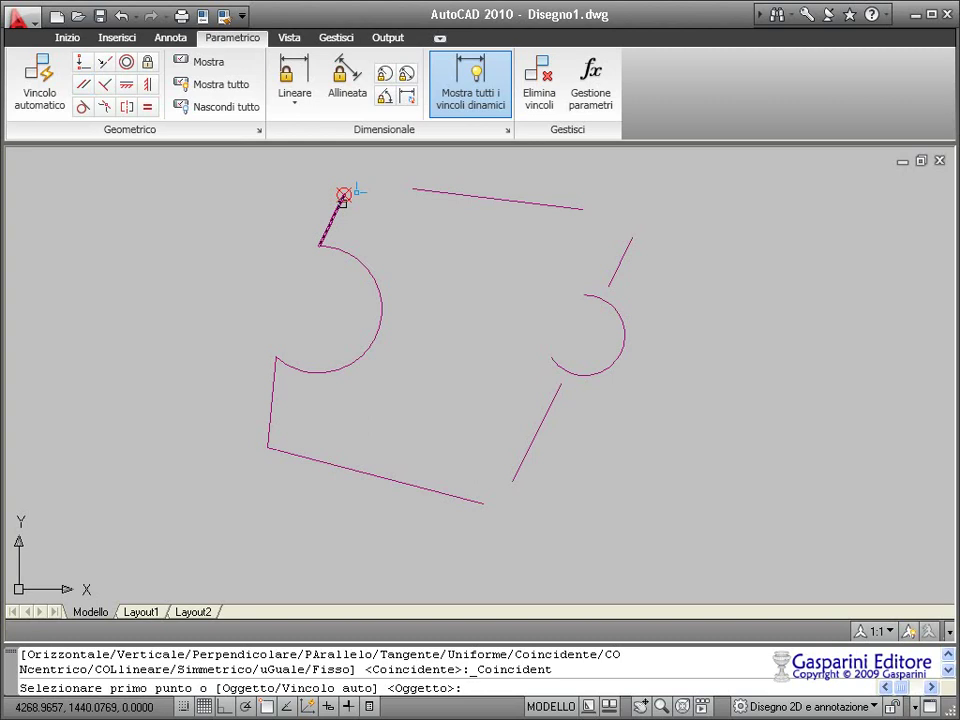
click(343, 195)
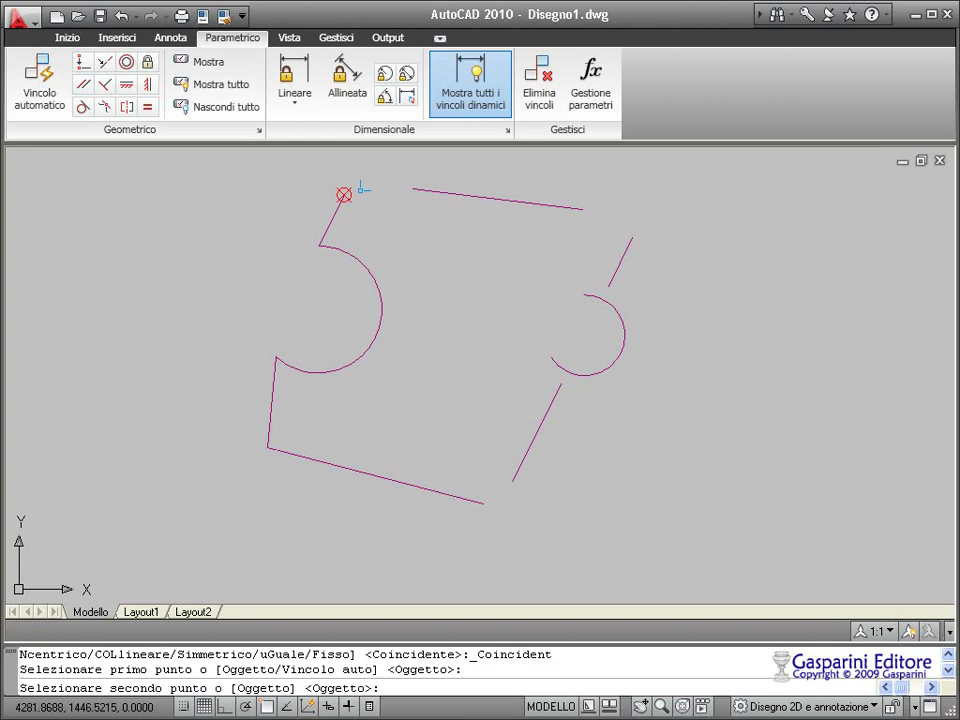
click(418, 190)
Coincide the right-side endpoints: top line, right slanted line, small arc, lower slanted line, bottom line
key(Return)
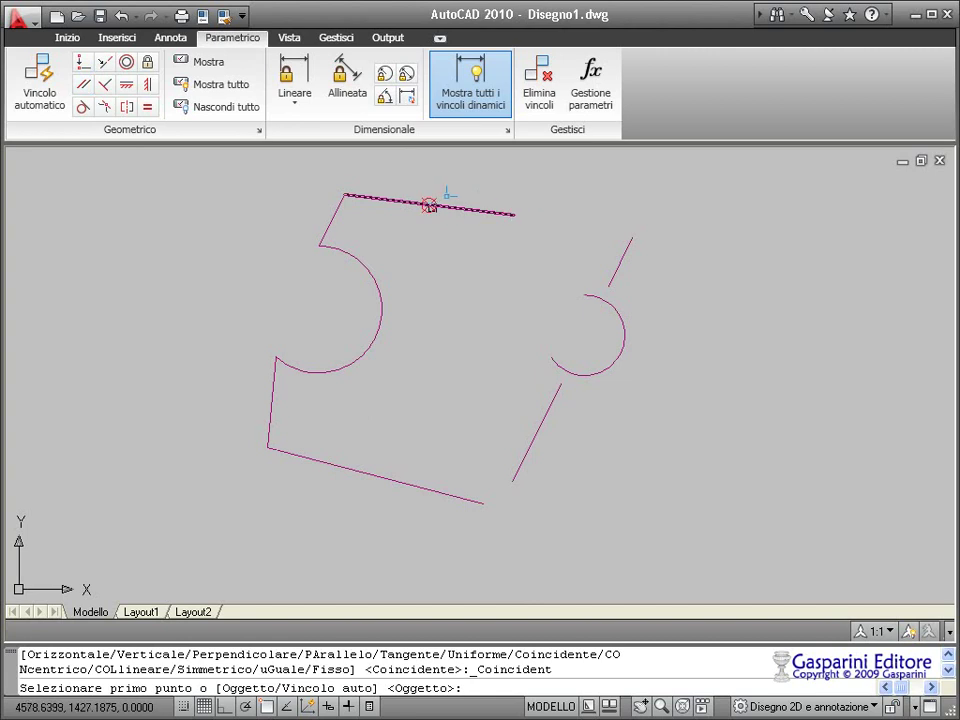
click(513, 214)
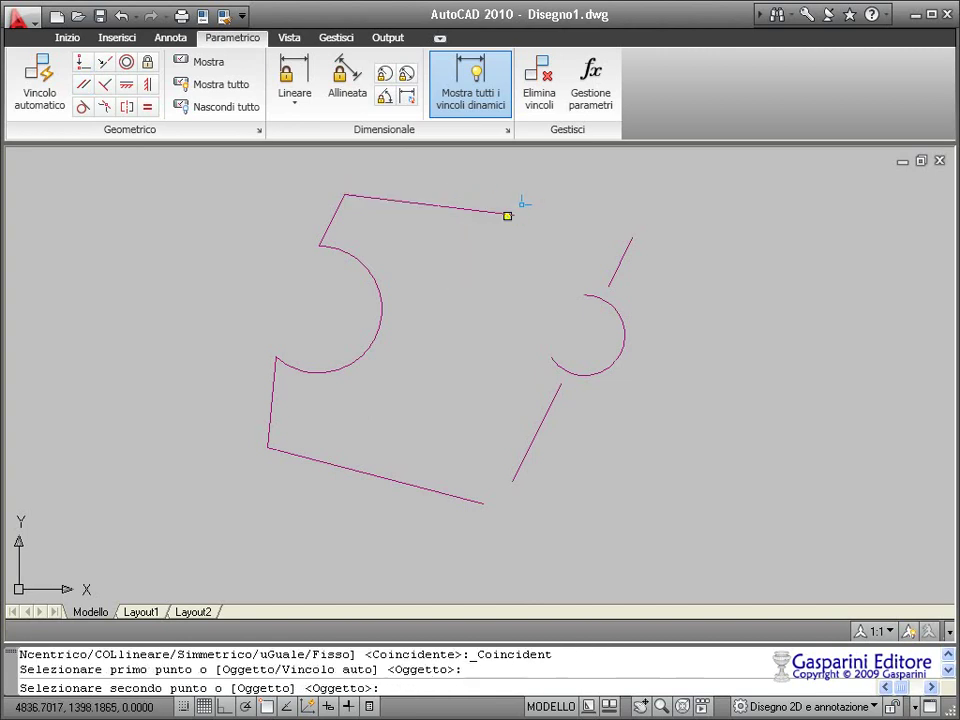
click(632, 244)
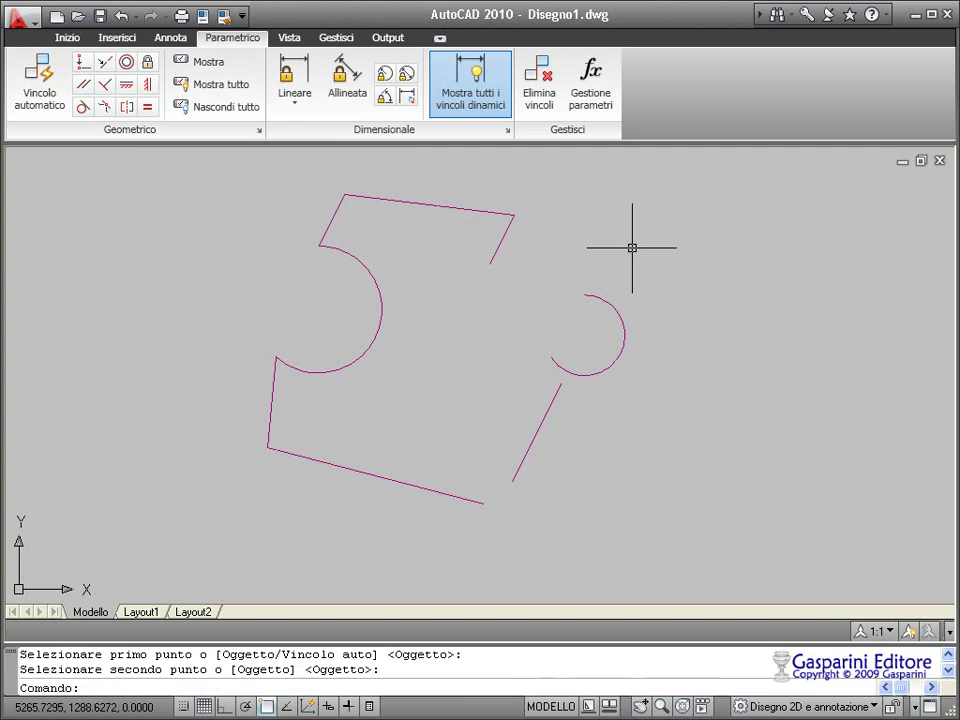
click(83, 61)
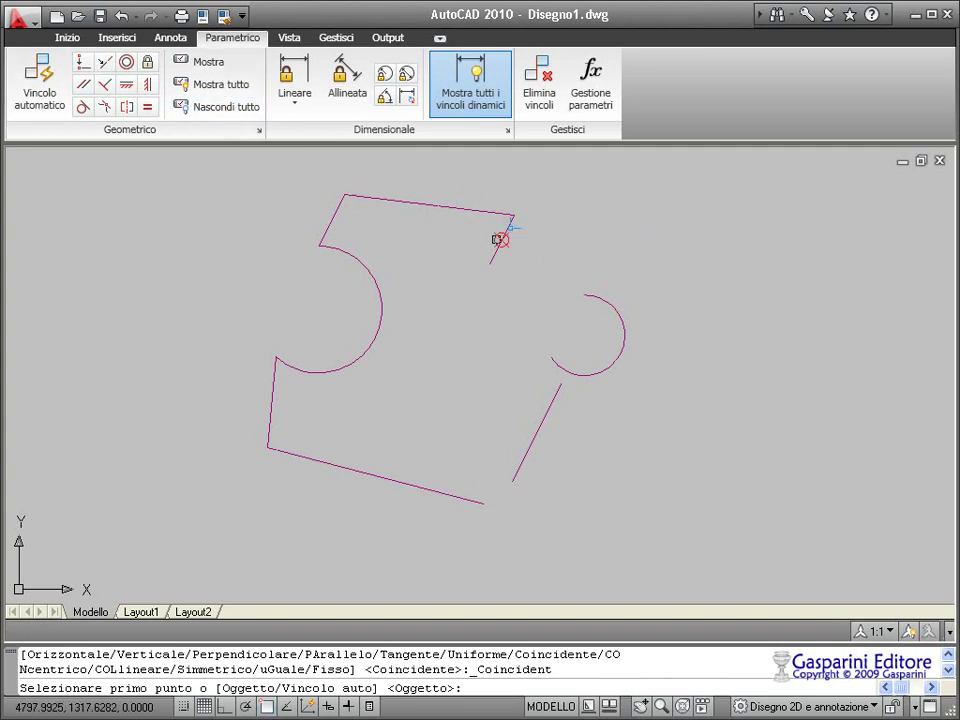
click(491, 259)
click(585, 294)
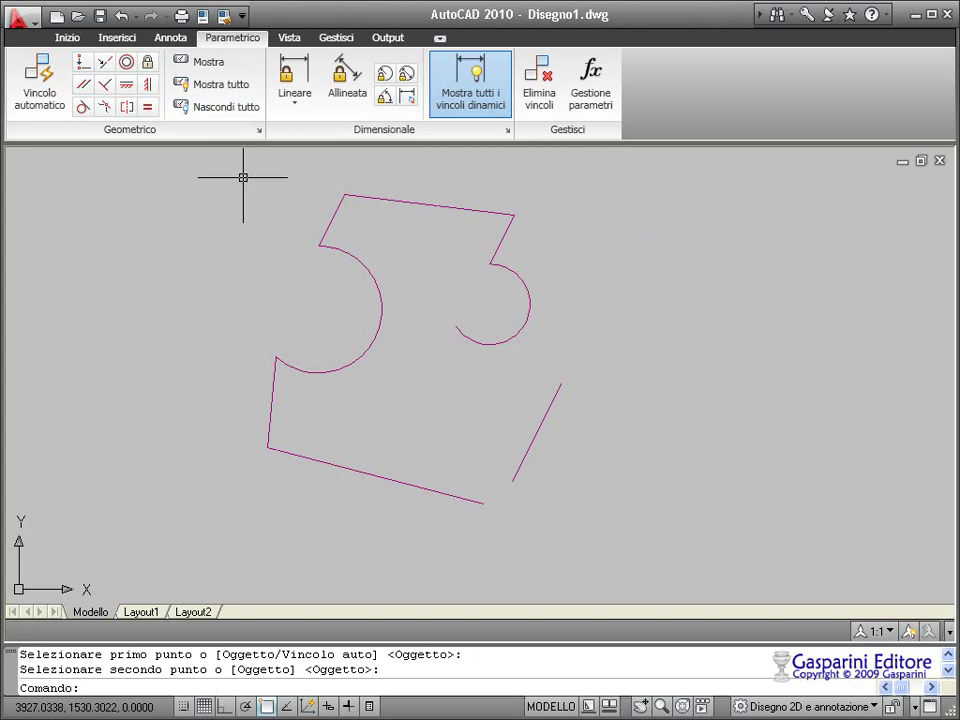
click(83, 61)
click(455, 326)
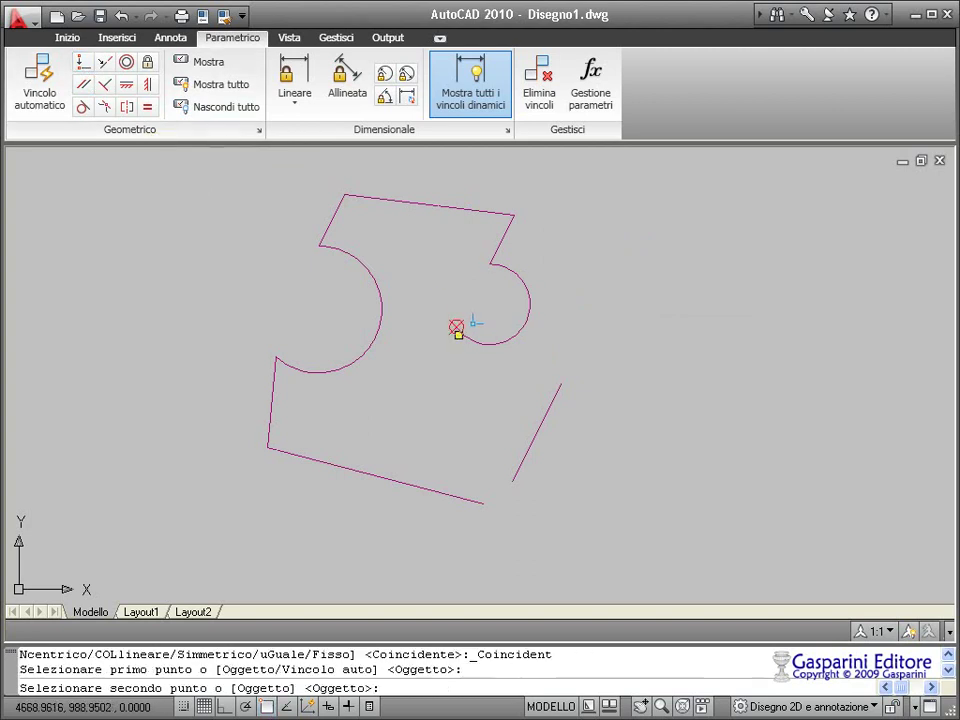
click(548, 400)
click(83, 61)
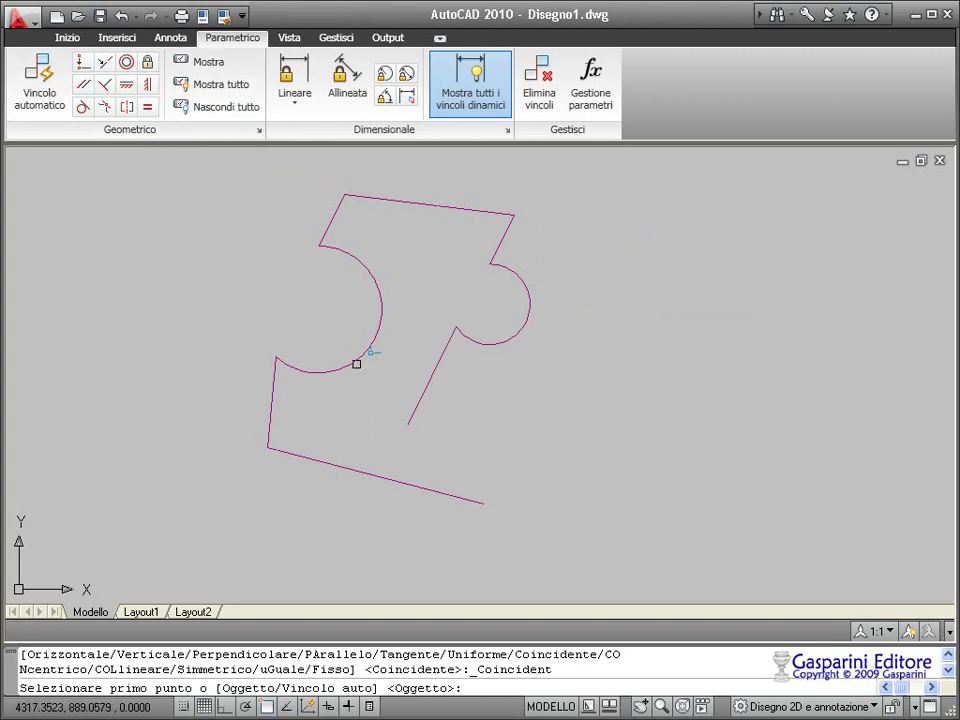
click(408, 424)
click(483, 503)
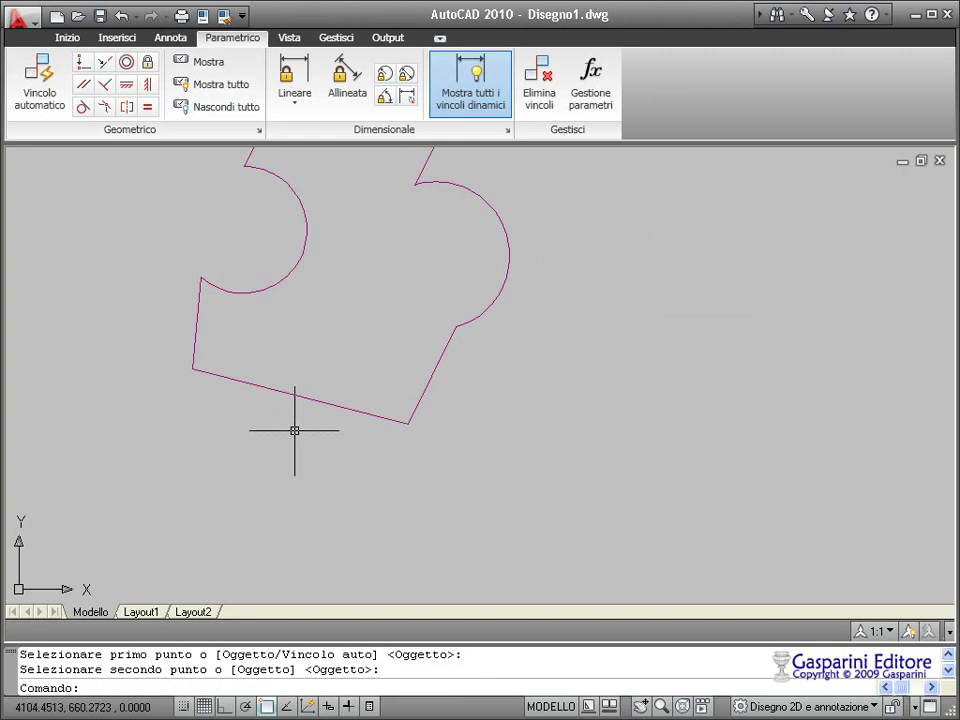
Cancel the Coincident command and select the bottom line to show its grips
scroll(440, 388, down, 3)
scroll(440, 388, up, 2)
scroll(440, 388, up, 2)
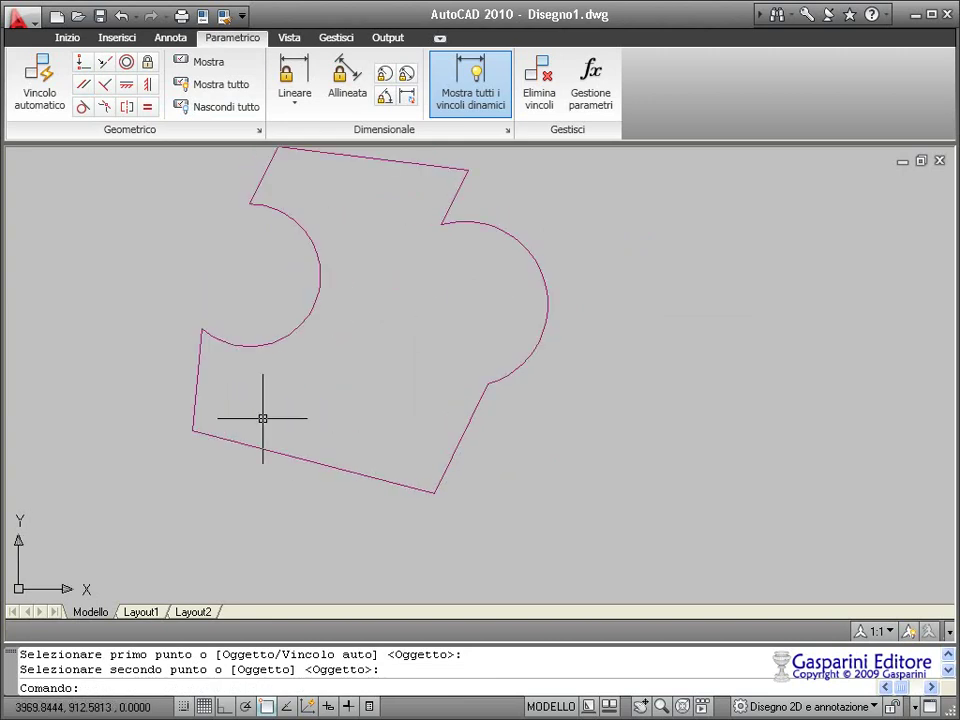
click(81, 68)
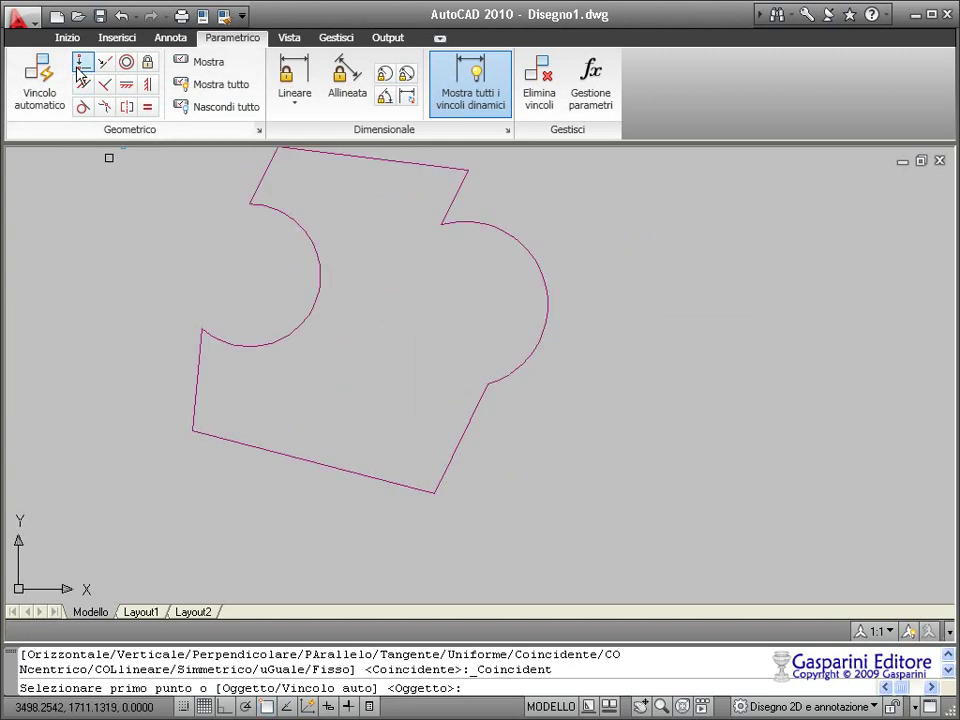
key(Escape)
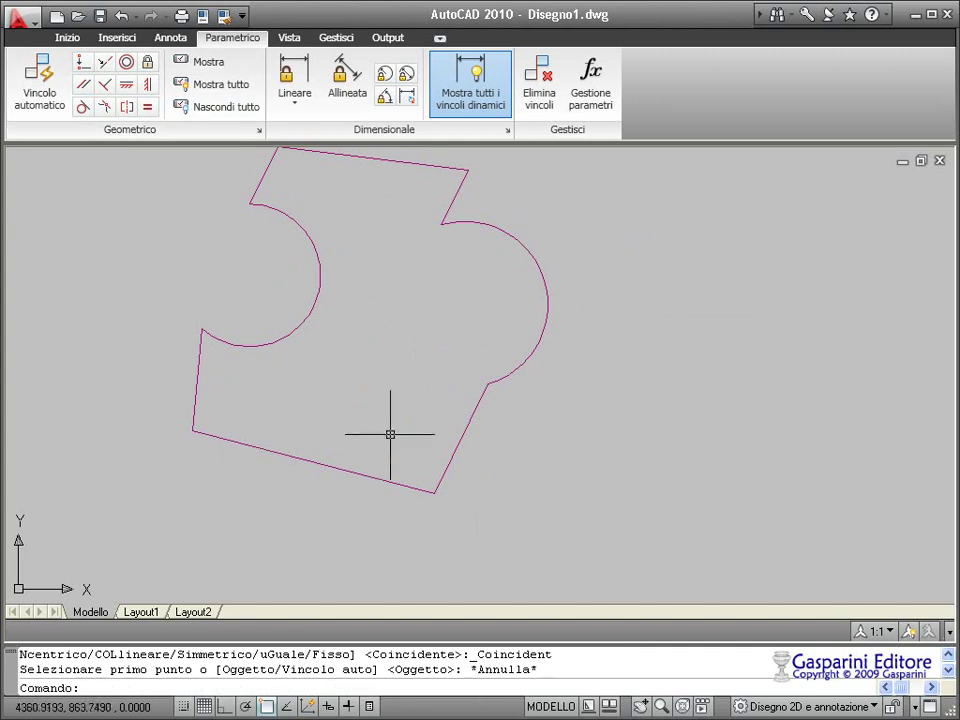
click(272, 453)
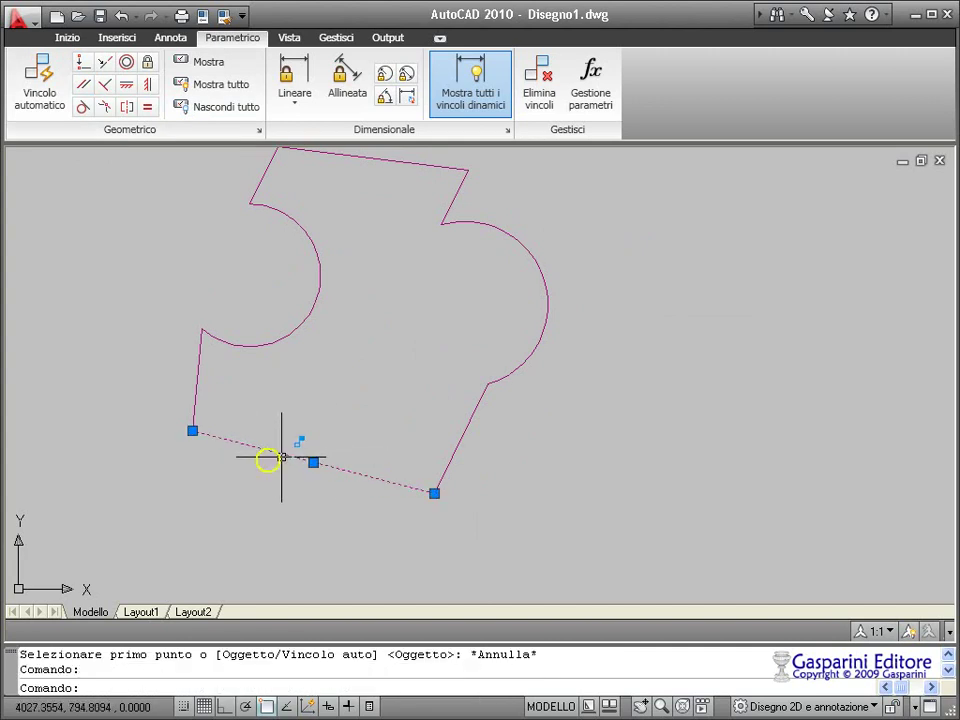
Grip-stretch the lower-left corner outward and the lower-right edge's upper end below the right arc
click(192, 430)
click(156, 458)
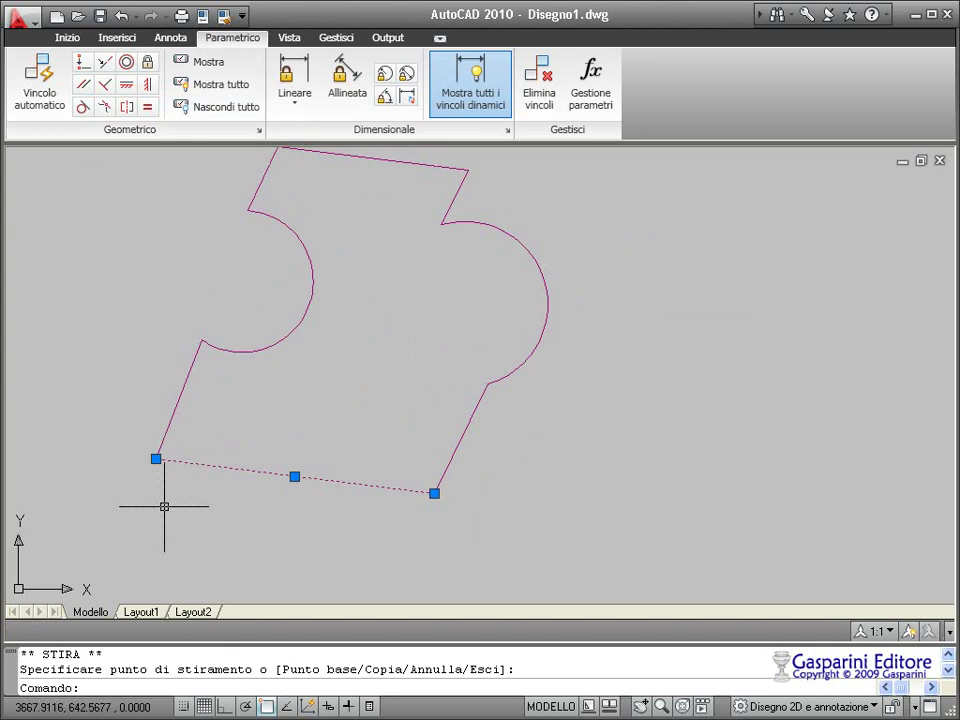
click(470, 425)
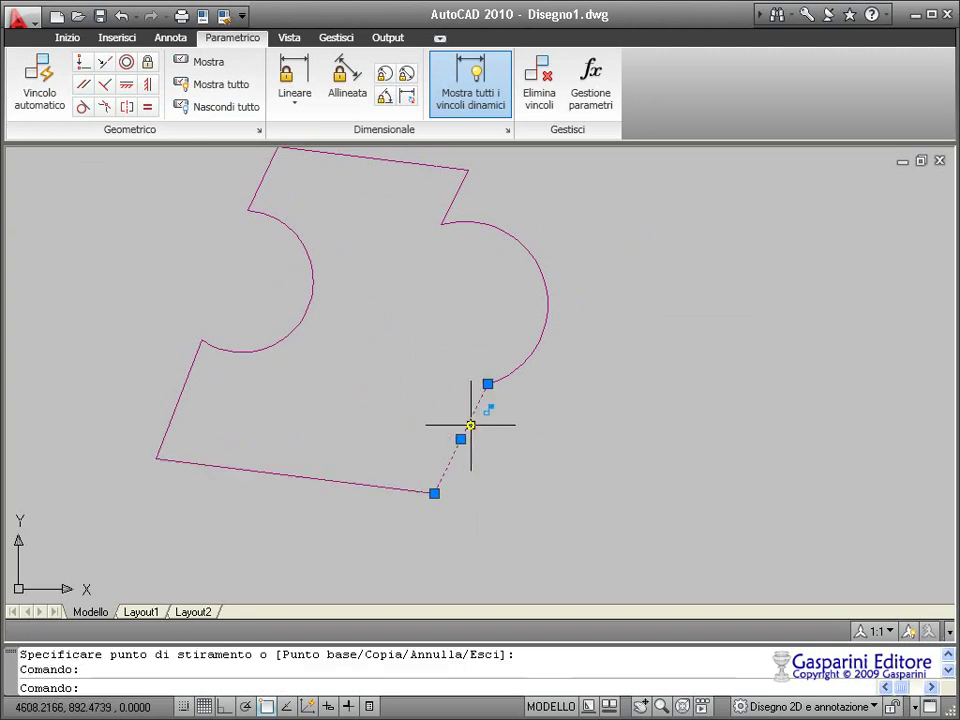
click(487, 383)
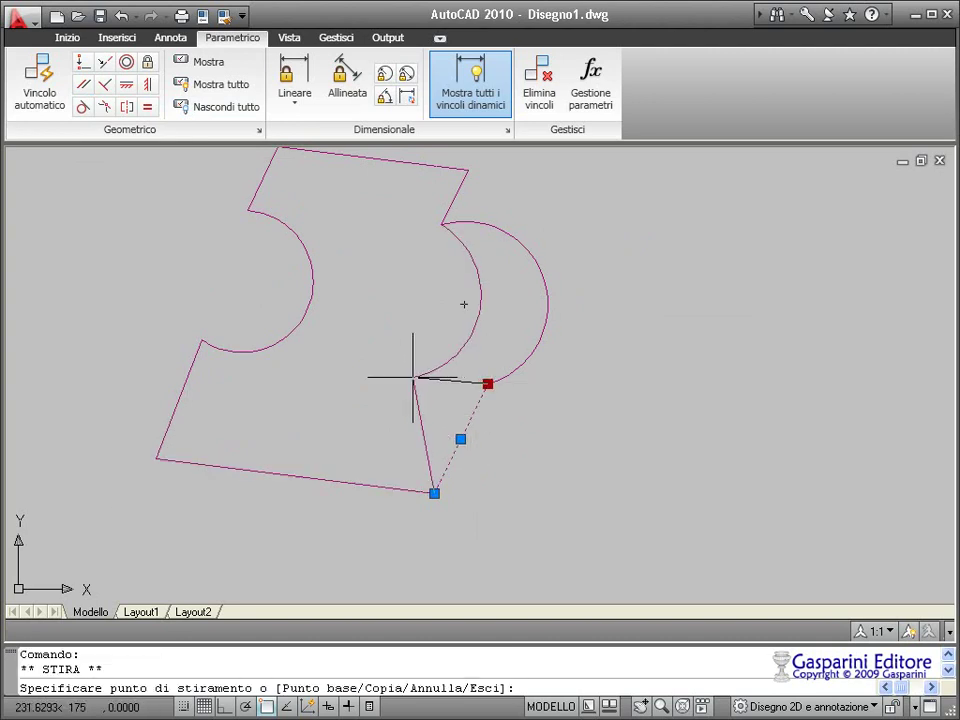
click(413, 378)
Retry stretching the slanted edge's lower end, then cancel the stretch and clear the selection
click(434, 493)
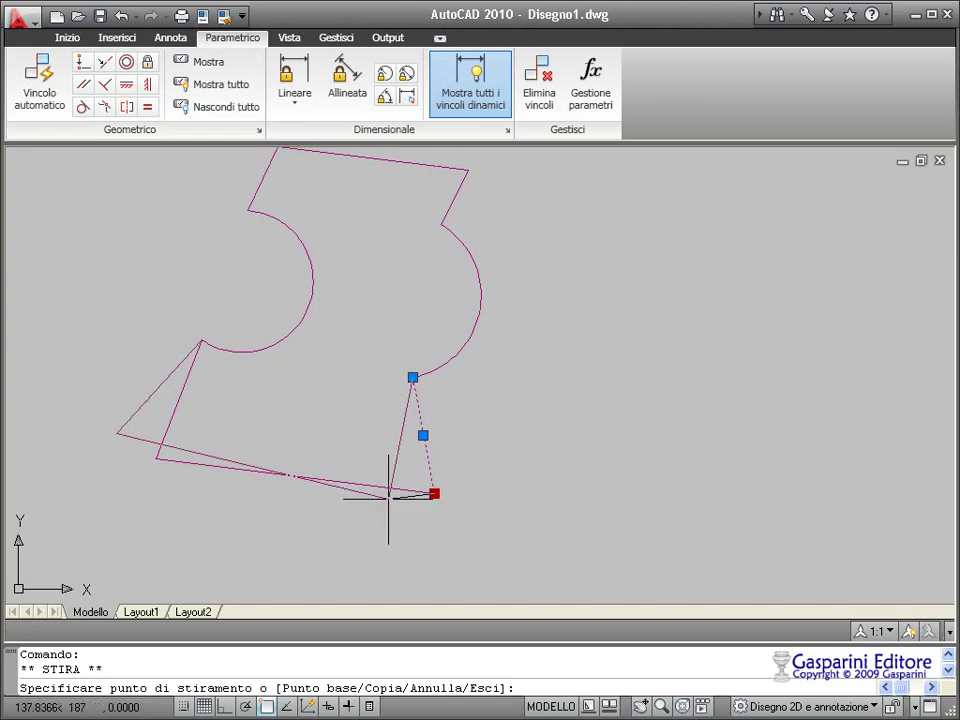
click(434, 493)
scroll(567, 460, down, 5)
scroll(541, 464, up, 6)
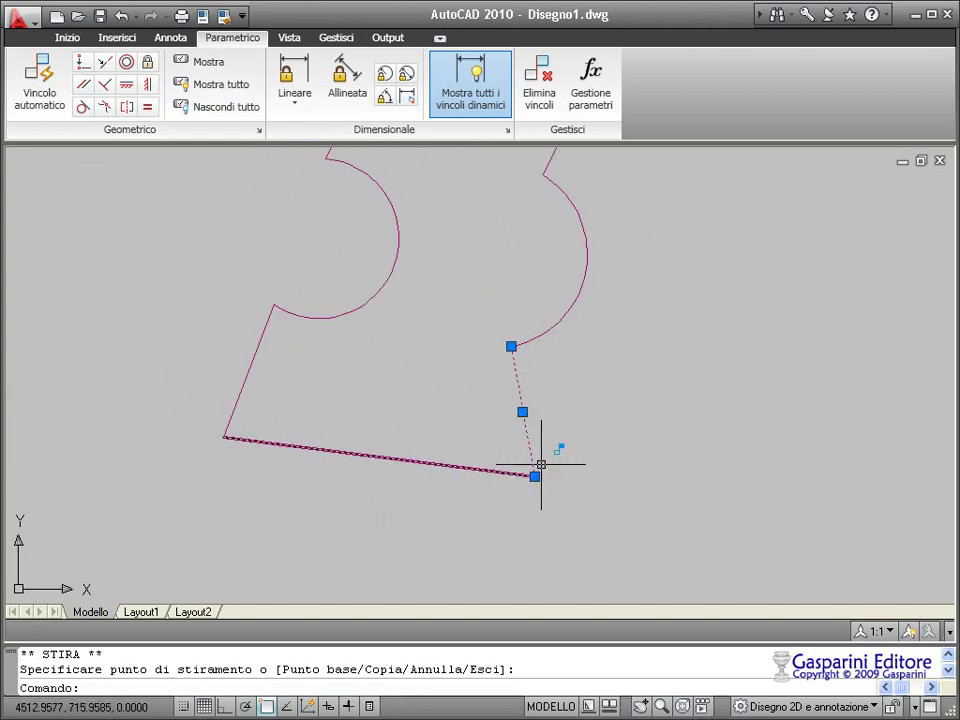
click(534, 476)
key(Escape)
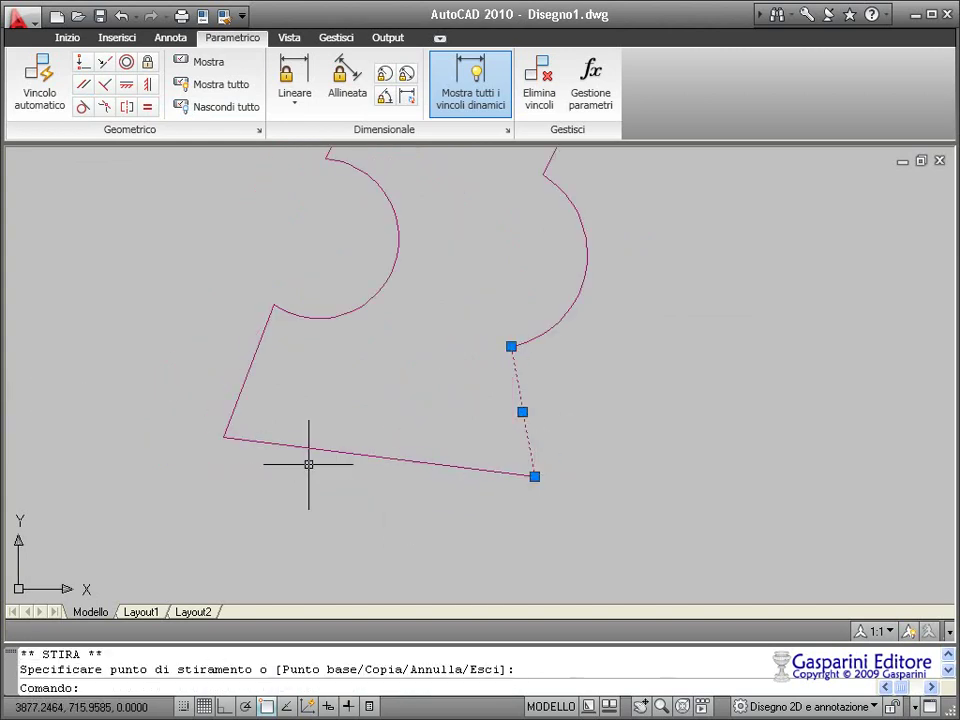
key(Escape)
click(578, 432)
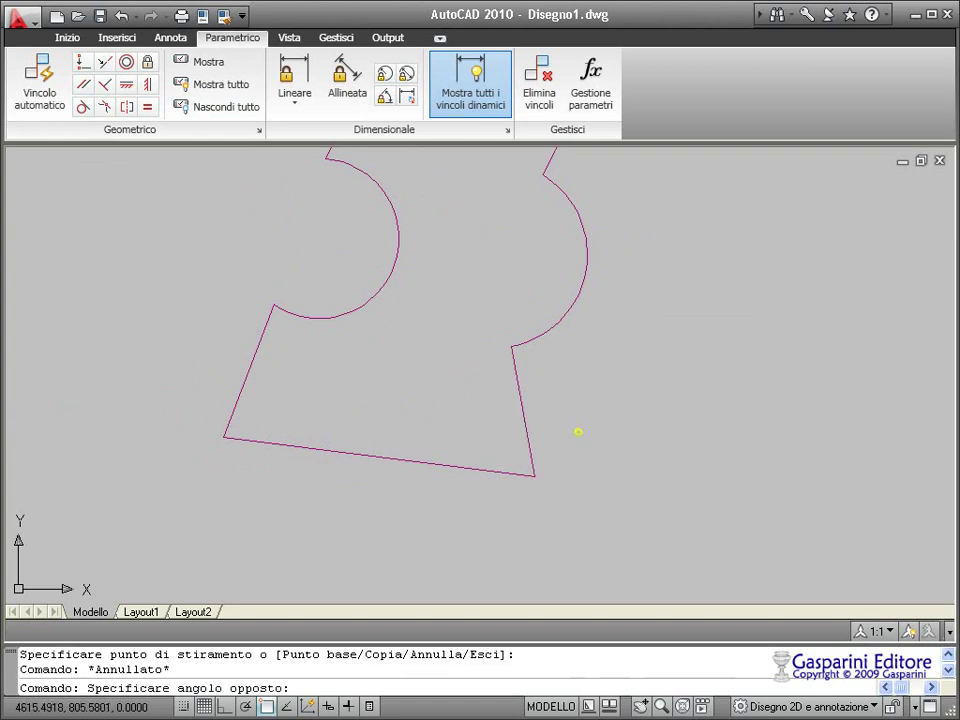
scroll(578, 432, down, 3)
scroll(606, 321, up, 4)
scroll(621, 331, down, 2)
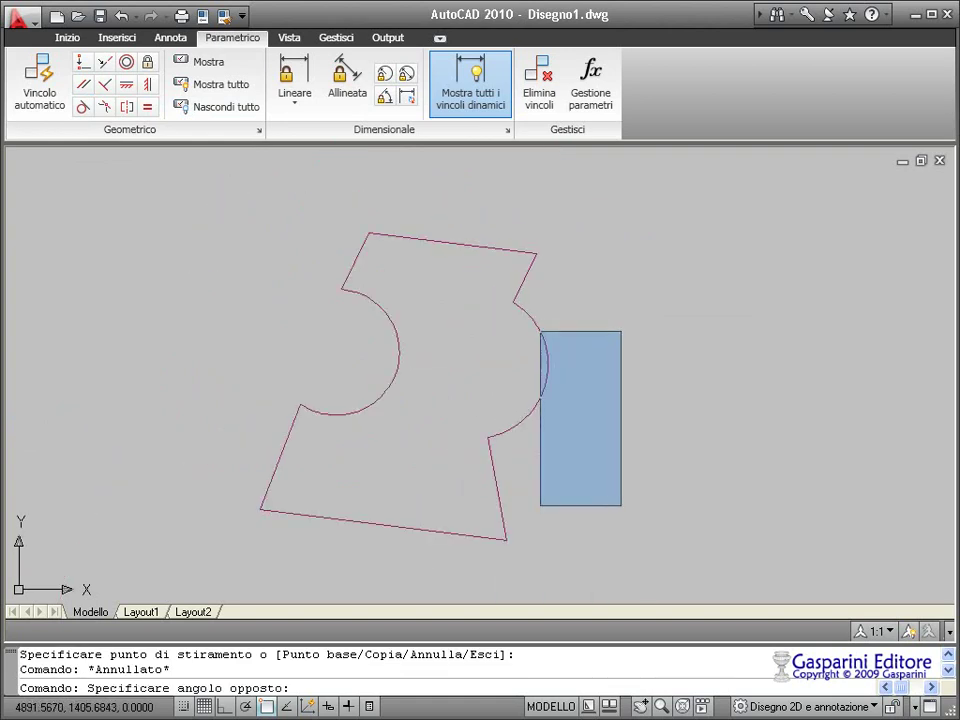
scroll(621, 331, down, 2)
key(Escape)
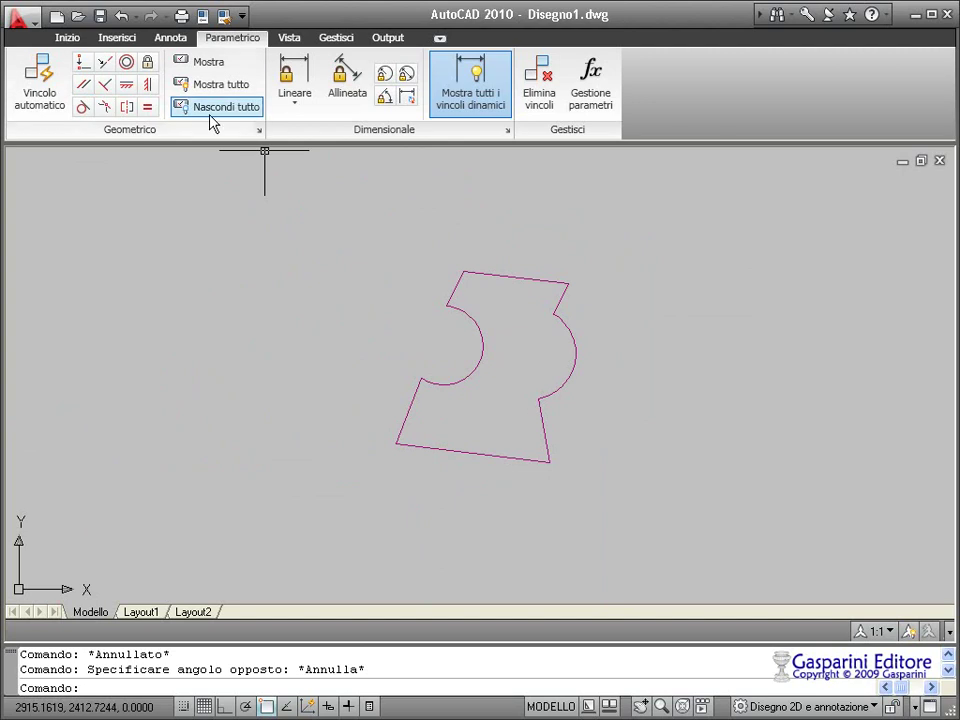
Fix the profile's lower-left endpoint and constrain the bottom edge horizontal
click(148, 64)
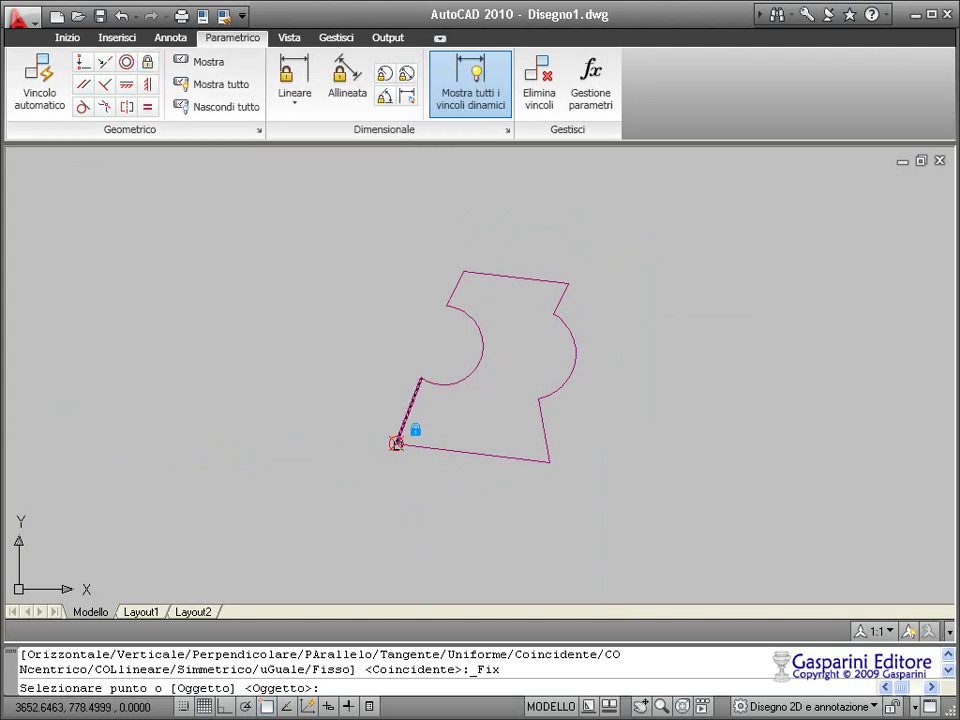
click(396, 443)
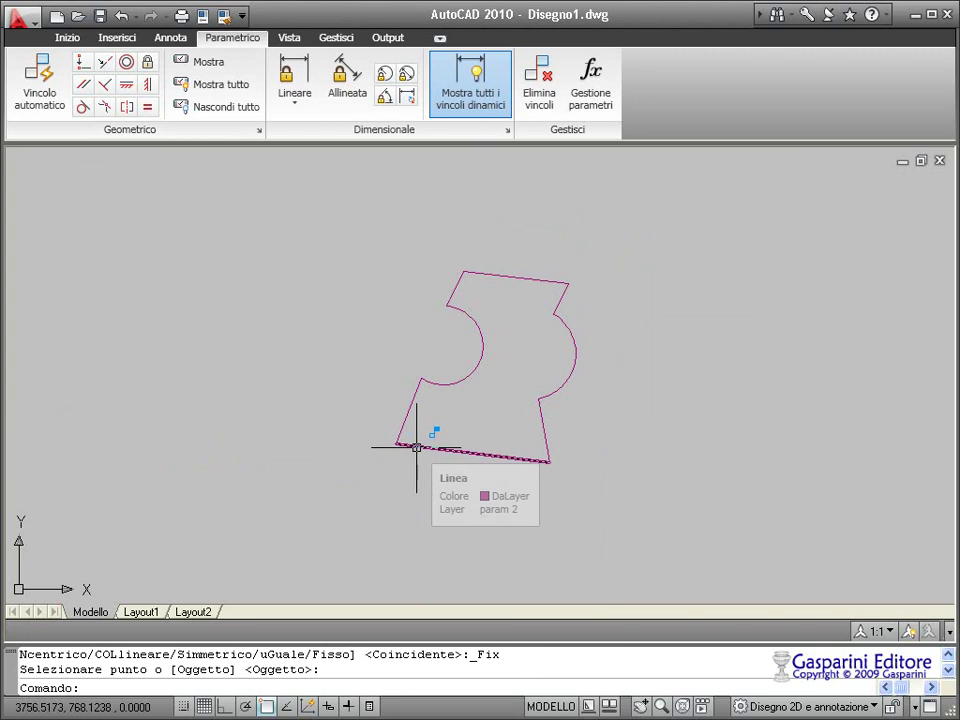
click(130, 85)
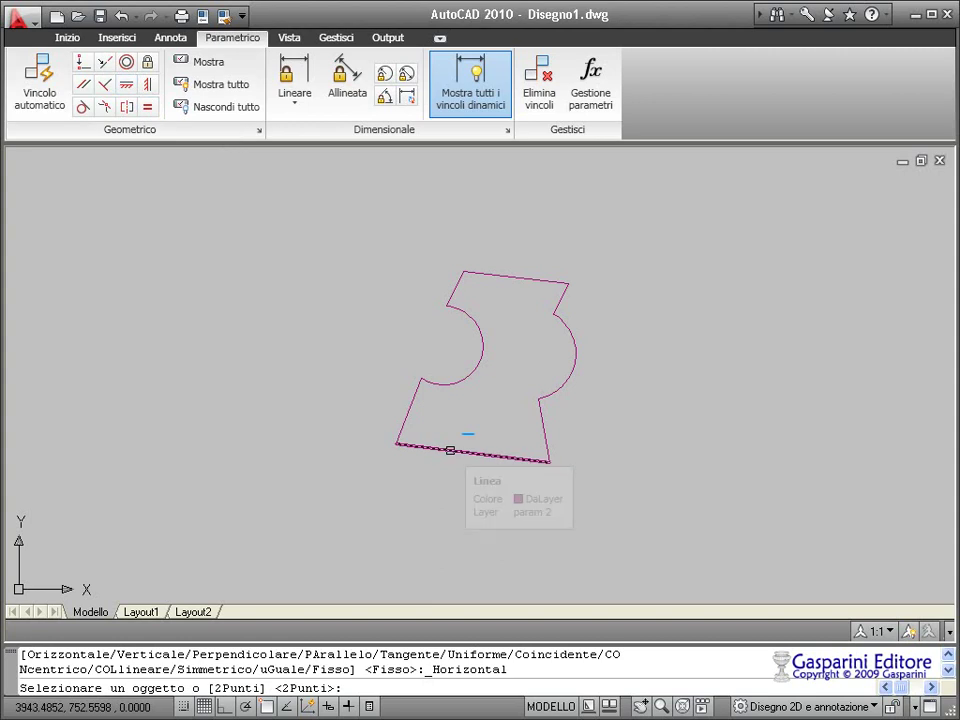
click(450, 450)
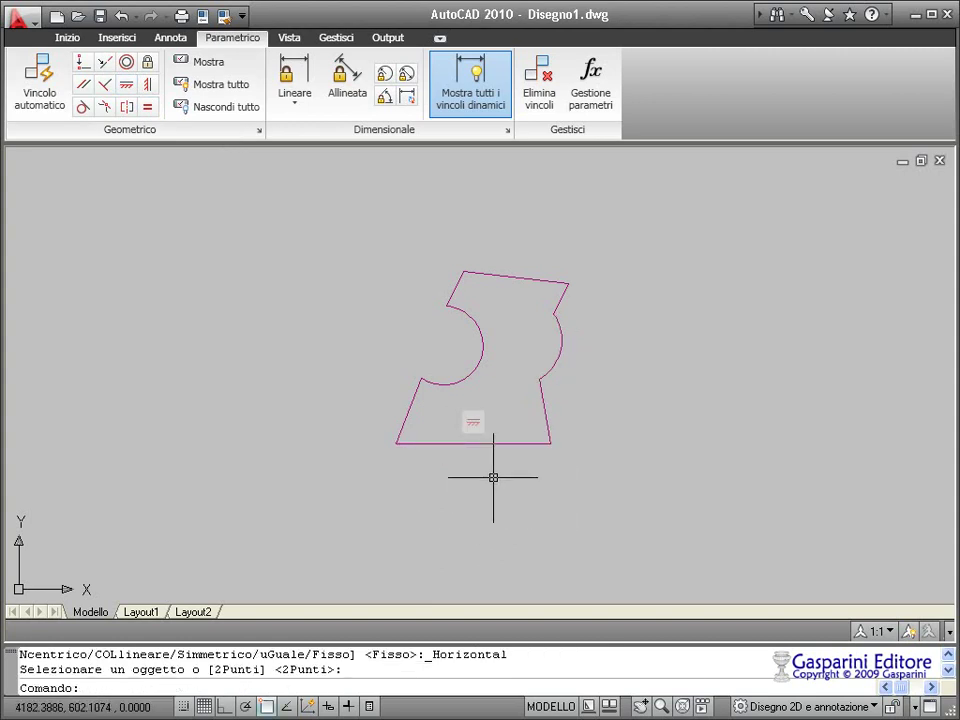
scroll(494, 476, up, 2)
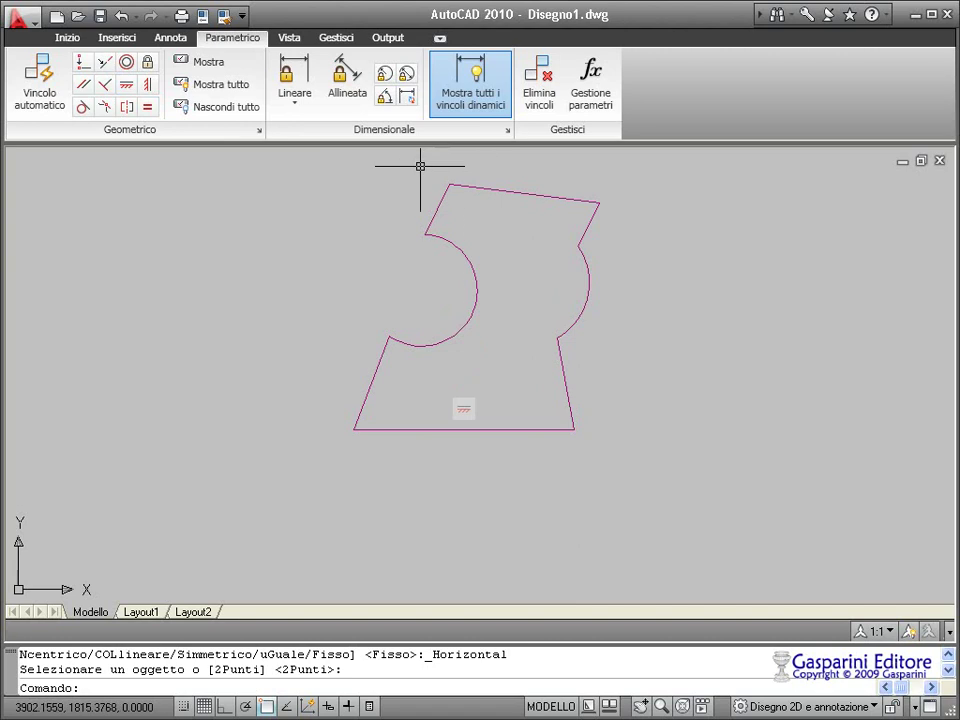
key(Escape)
Grip-stretch the right arc's lower end farther right, then abandon a top-edge stretch
click(561, 372)
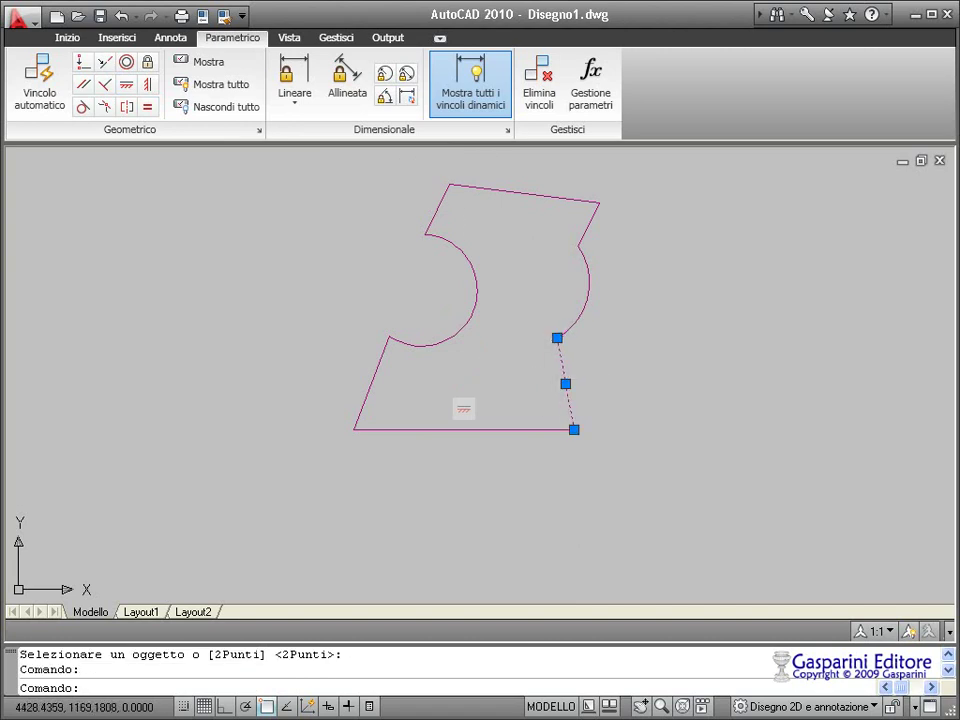
click(557, 338)
click(582, 339)
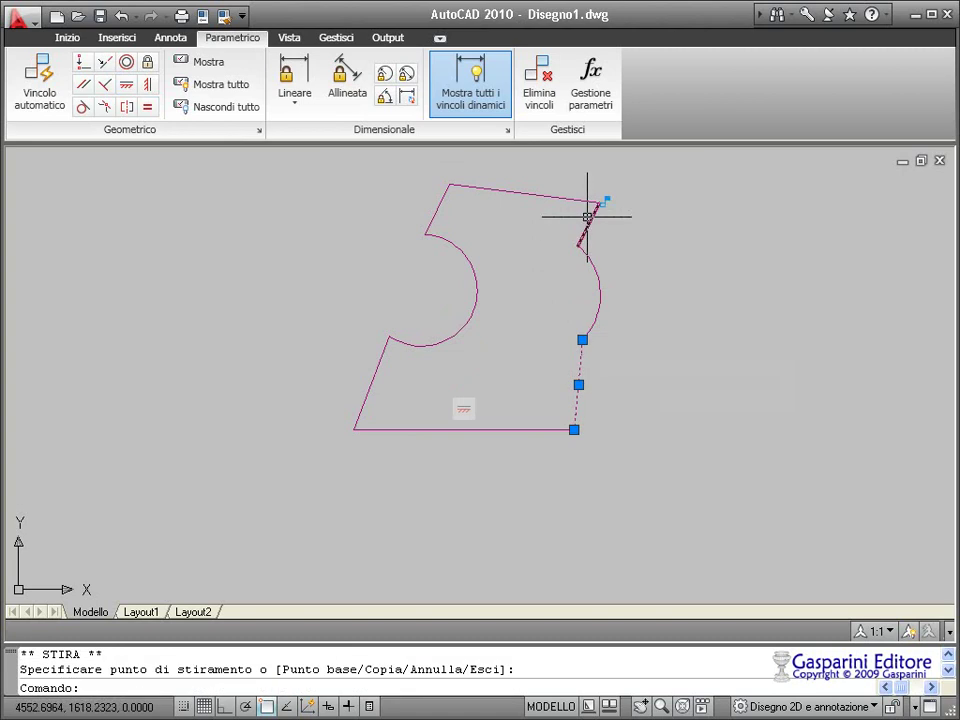
key(Escape)
click(560, 198)
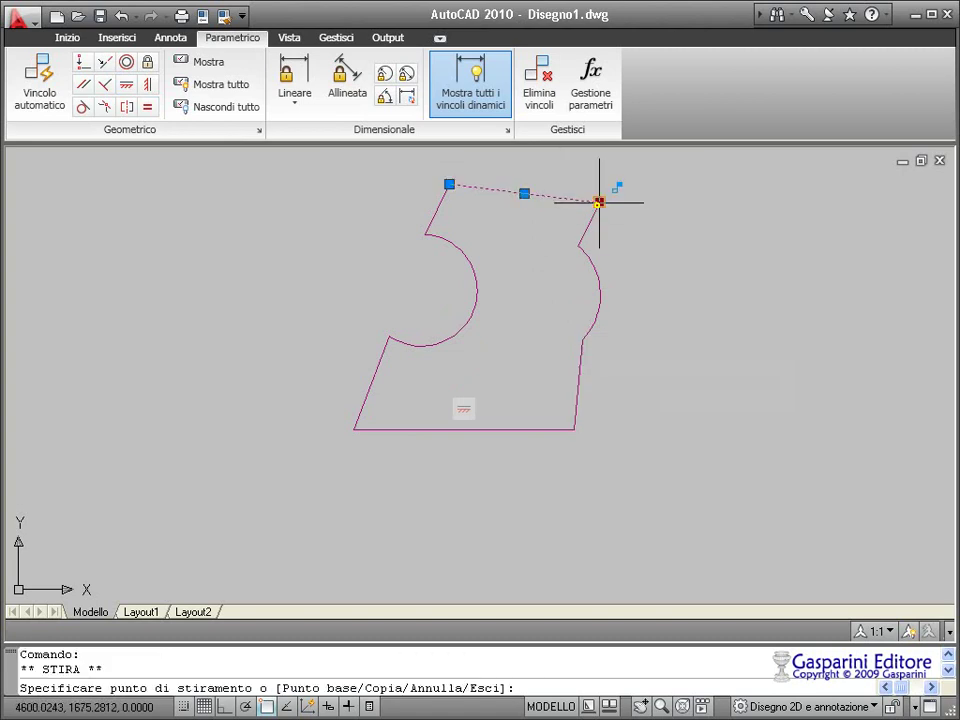
key(Escape)
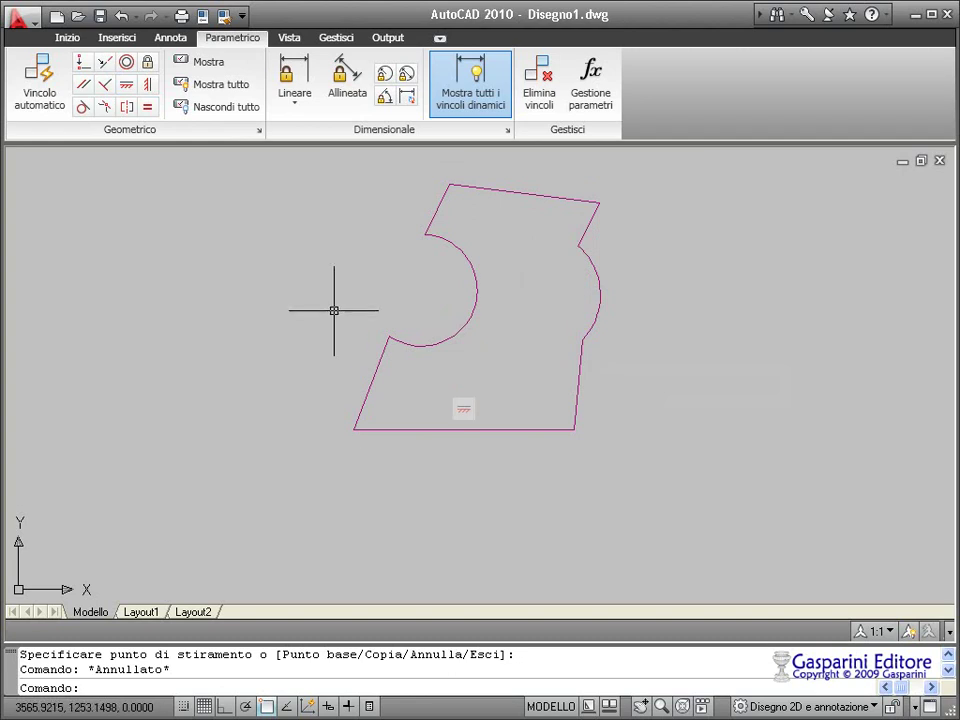
Apply Parallelo to the lower-left/lower-right edges, the two short upper edges, and bottom/top edges
click(83, 88)
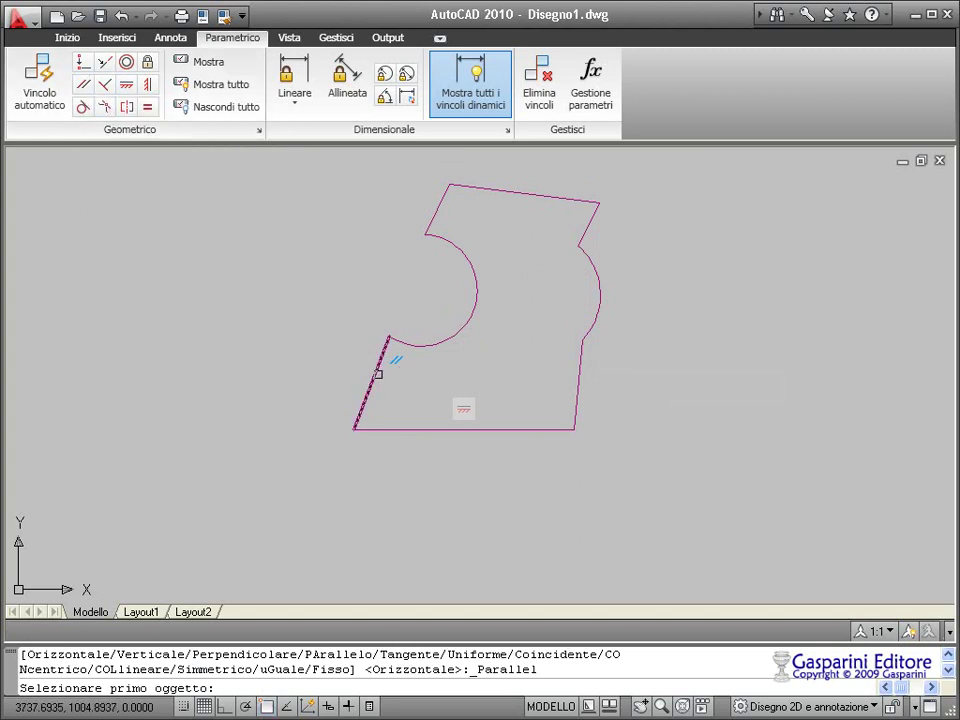
click(378, 374)
click(577, 399)
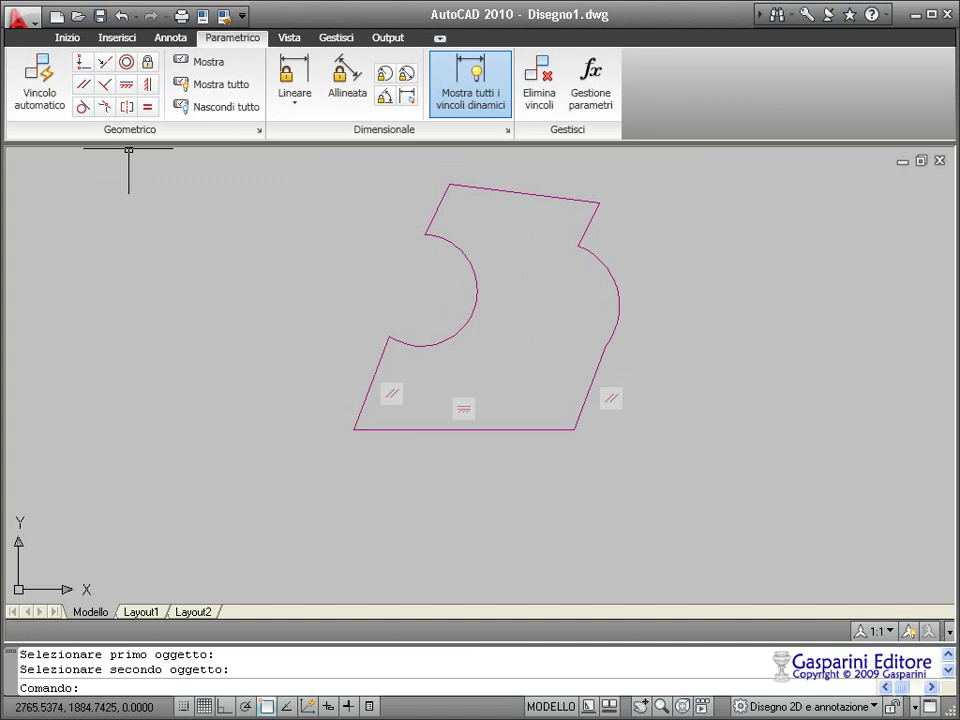
click(83, 88)
click(441, 203)
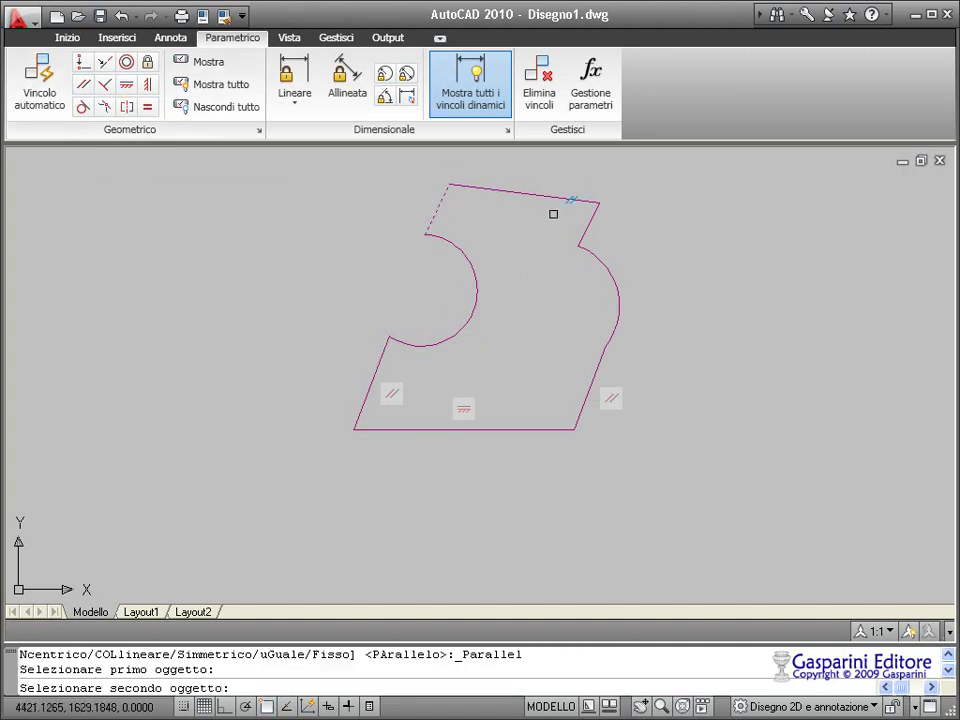
click(590, 222)
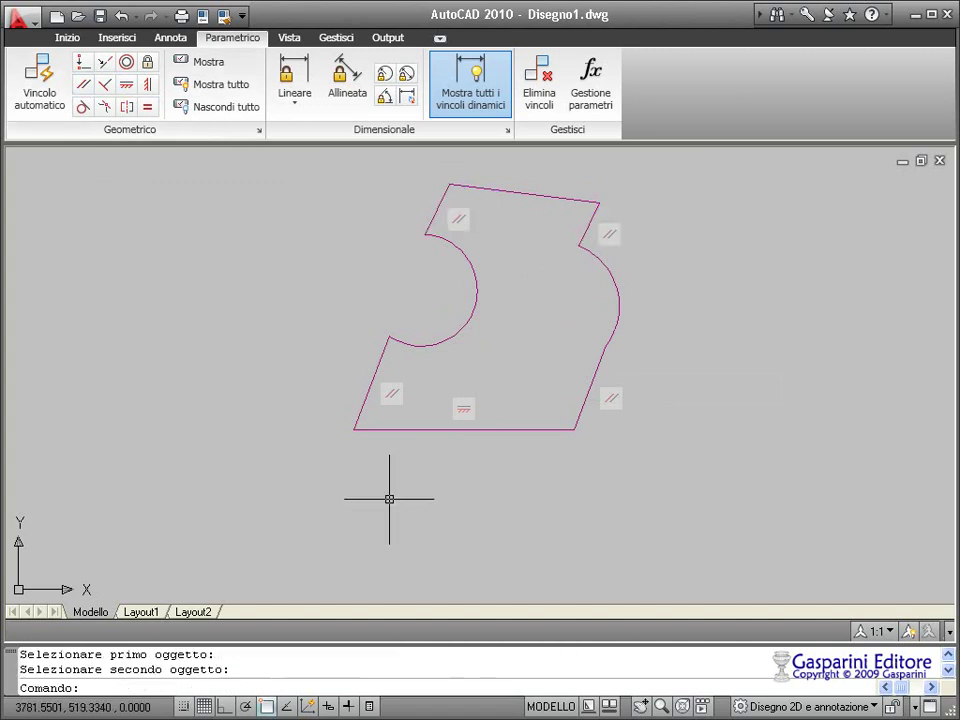
click(83, 85)
click(495, 430)
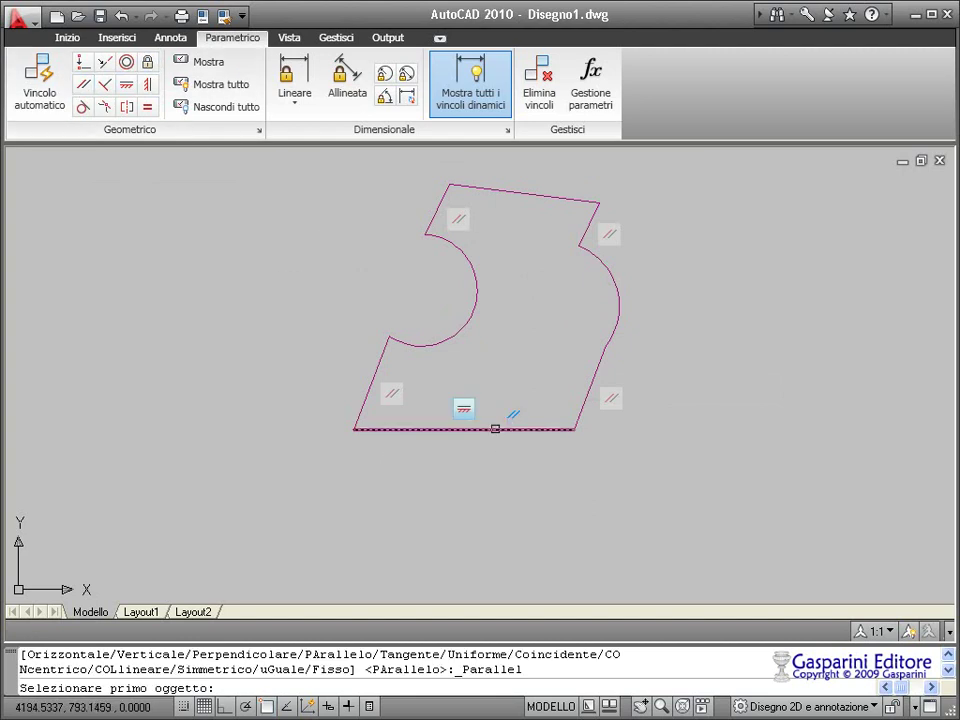
click(509, 190)
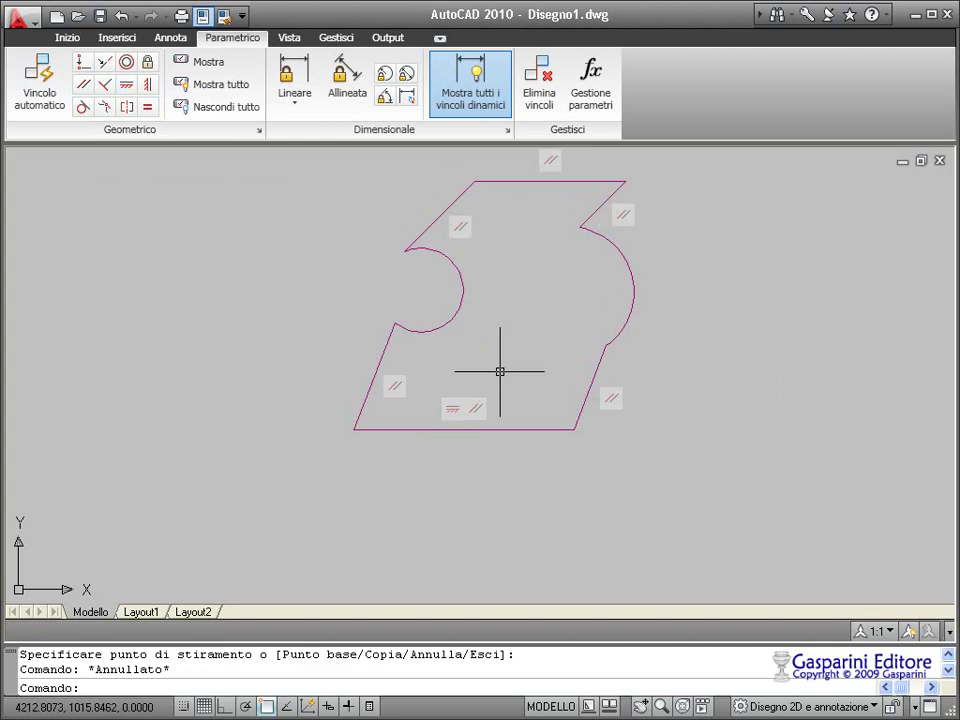
Make each upper slanted edge collinear with the lower slanted edge on its side
click(105, 68)
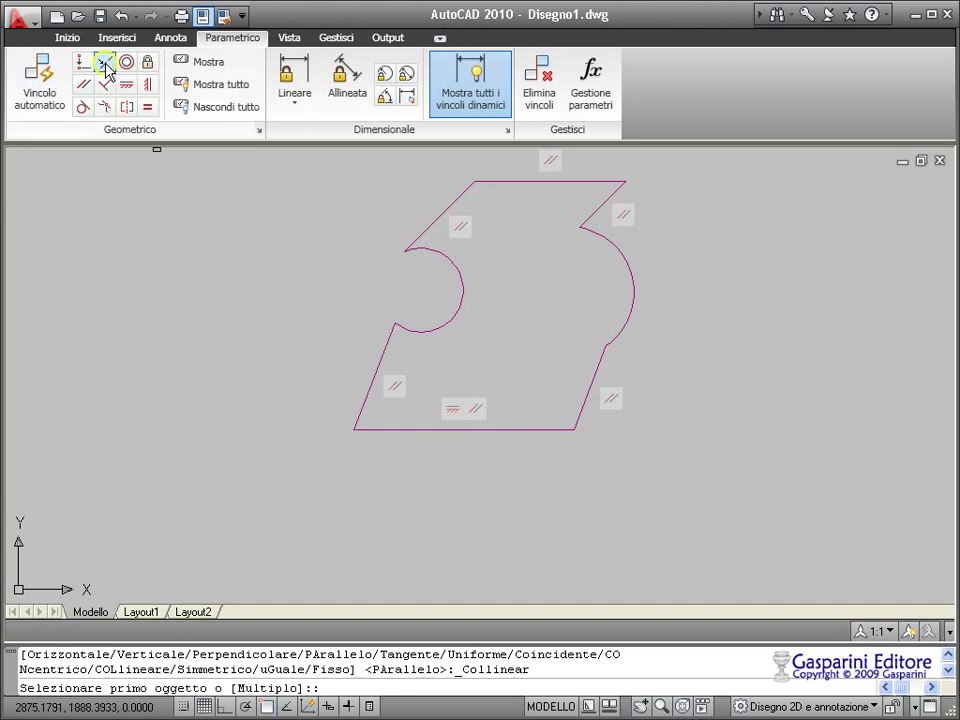
click(370, 369)
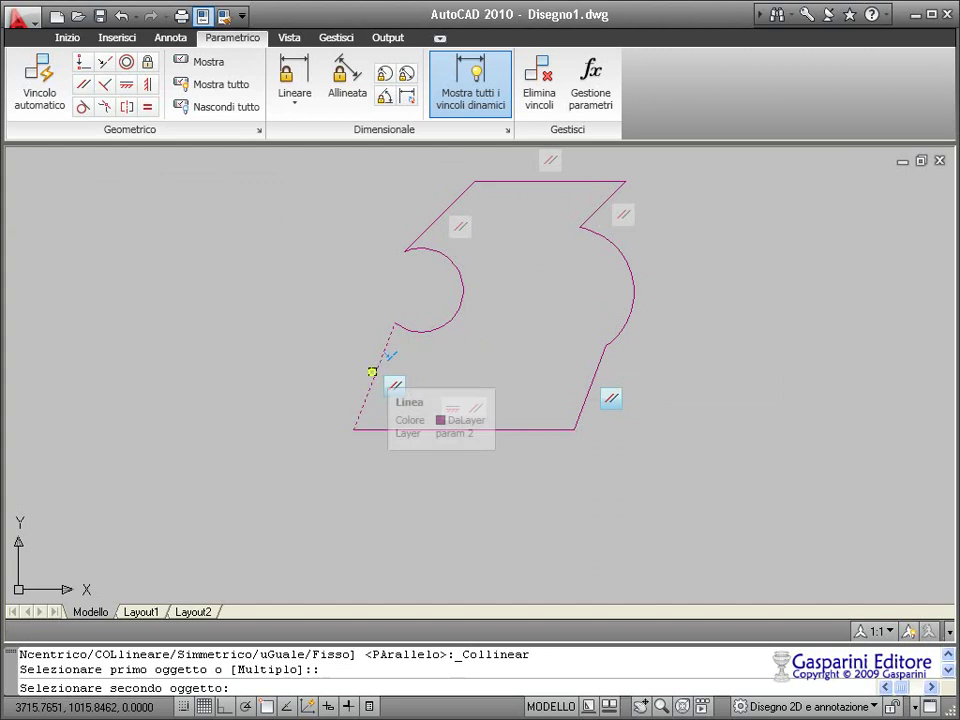
click(427, 231)
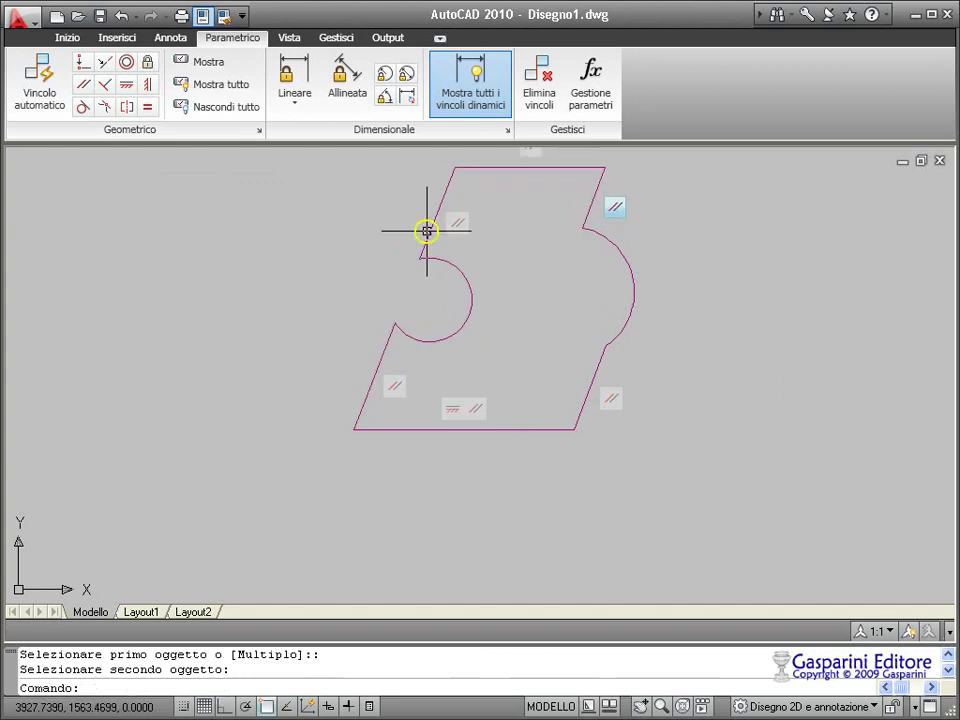
click(105, 68)
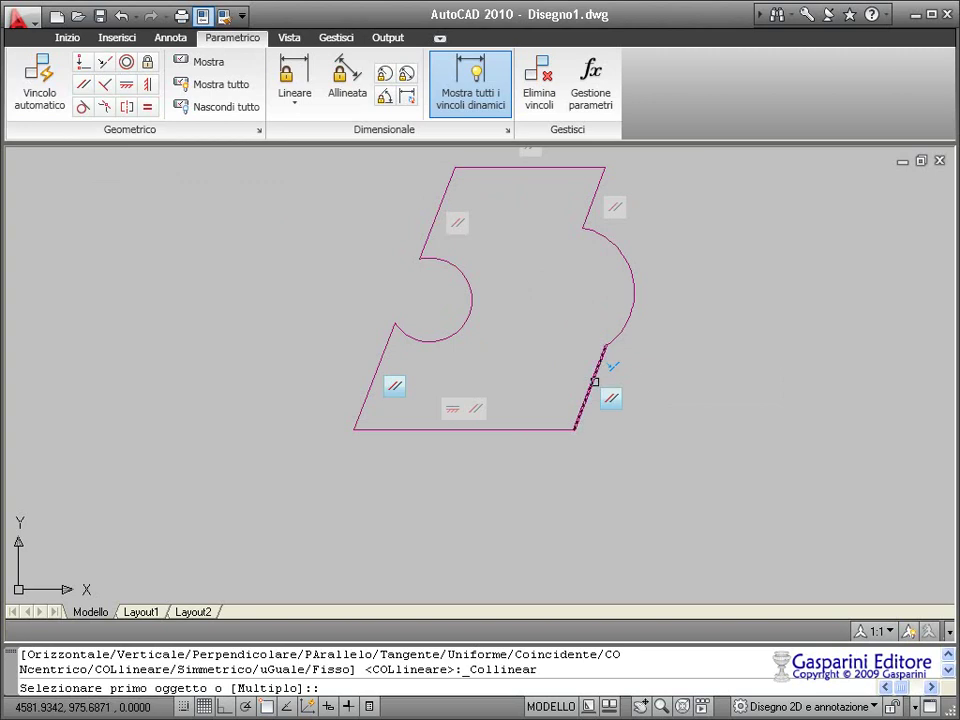
click(593, 379)
click(593, 204)
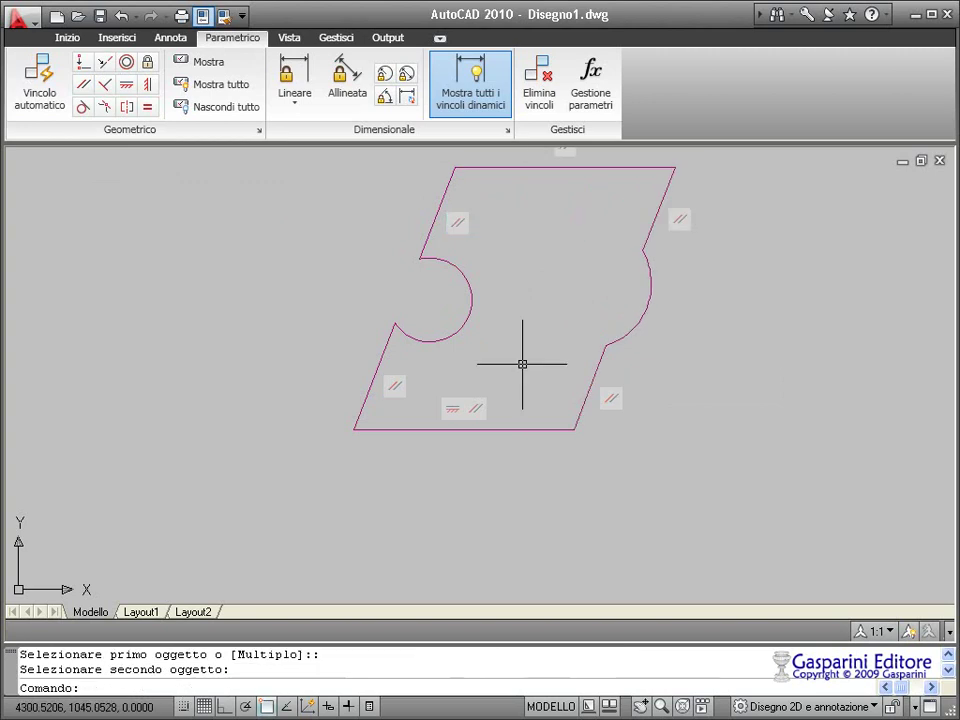
Stretch the top edge's right-end grip leftward to test the constraints
click(668, 166)
click(675, 166)
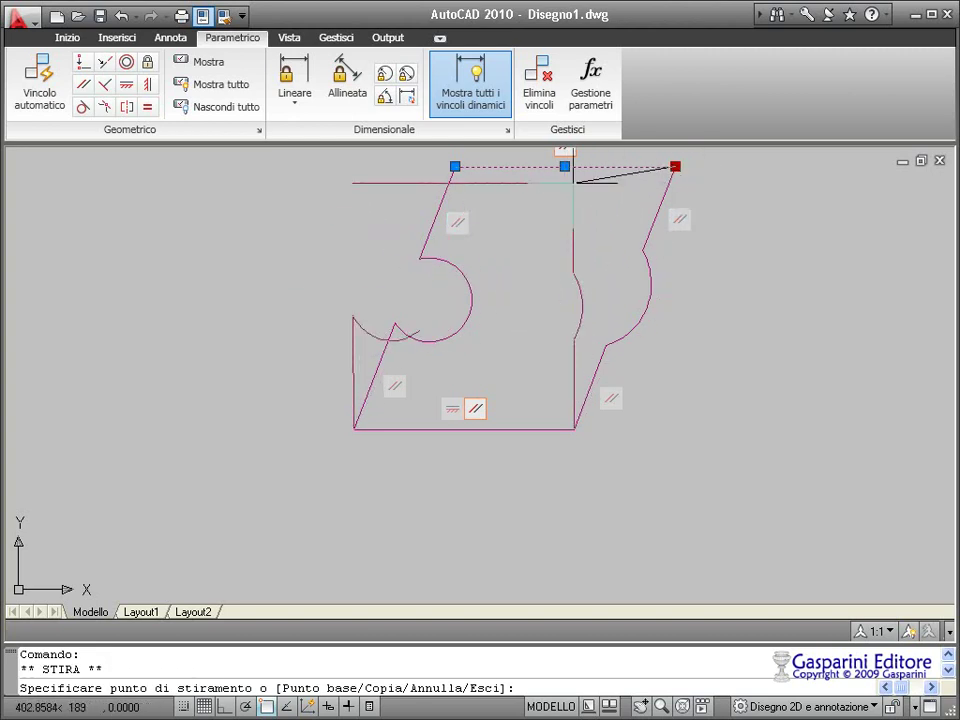
click(636, 166)
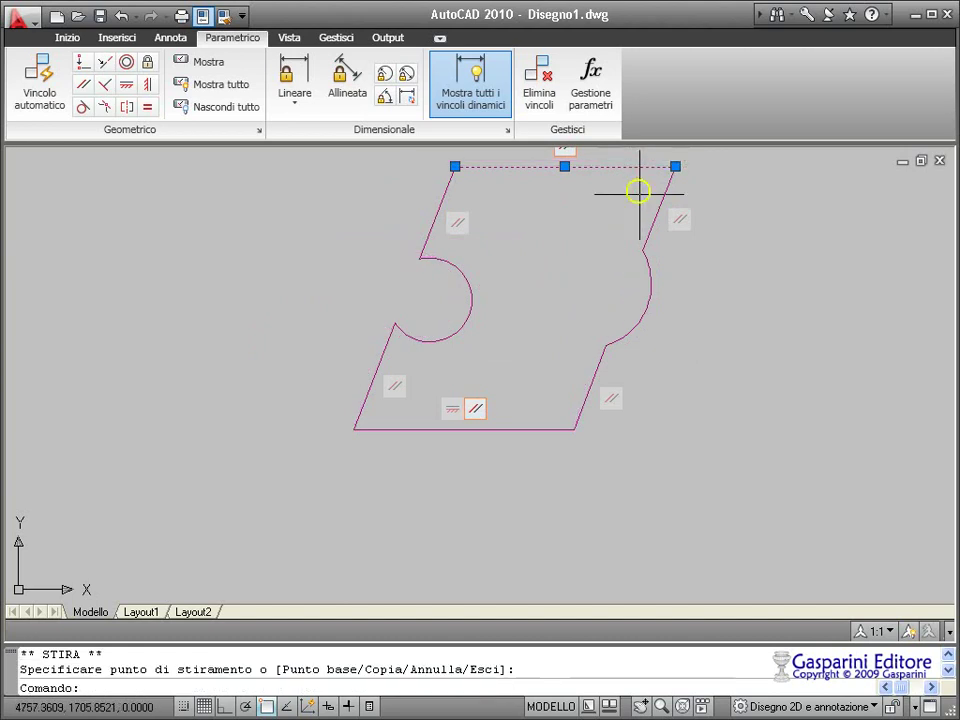
scroll(686, 231, down, 3)
scroll(687, 220, up, 5)
scroll(645, 360, down, 4)
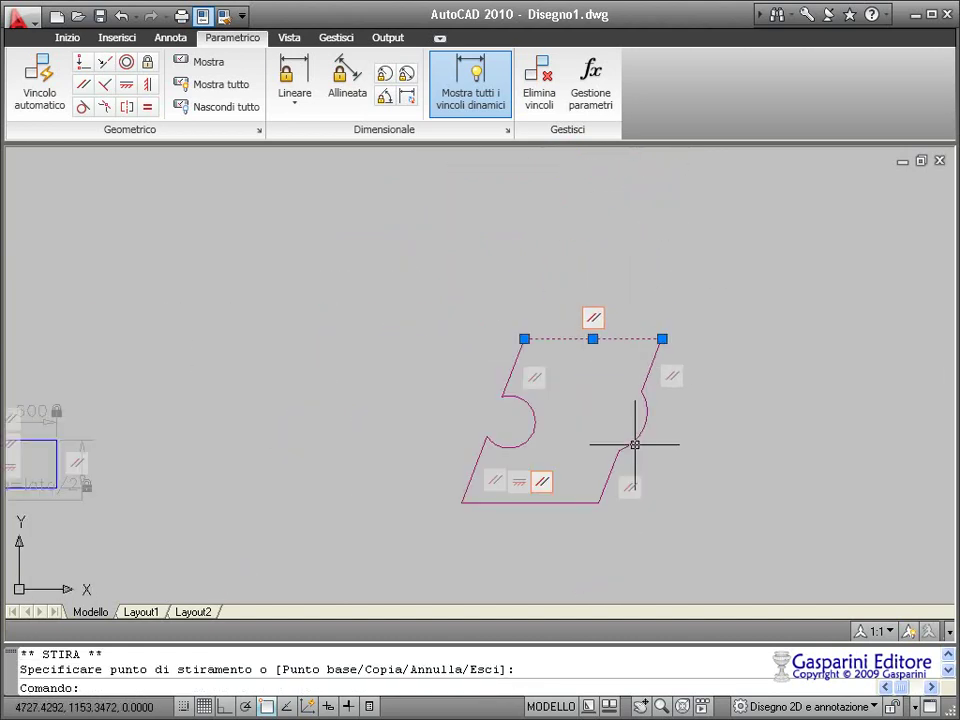
scroll(640, 448, up, 3)
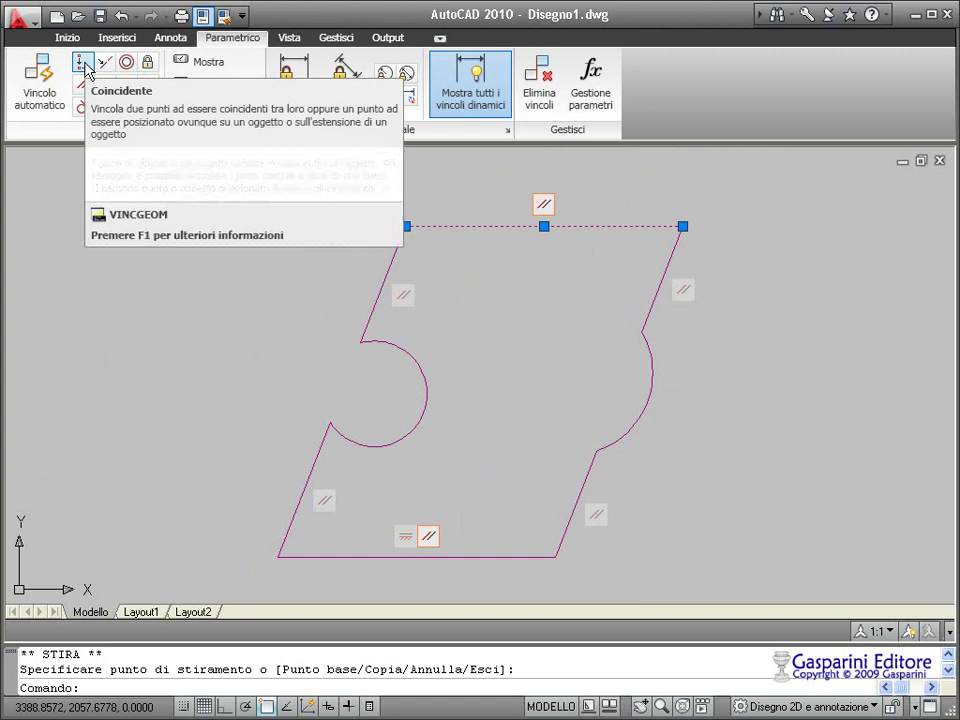
Constrain the left arc's centre onto the lower-left slanted edge using the CENtro snap
click(84, 64)
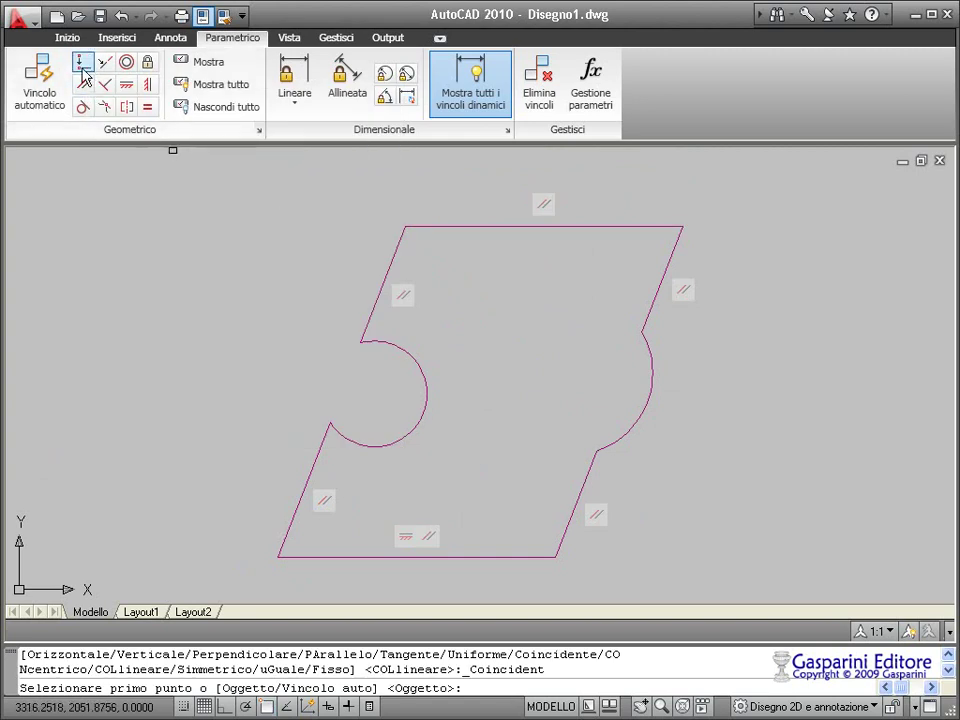
shift+right_click(450, 281)
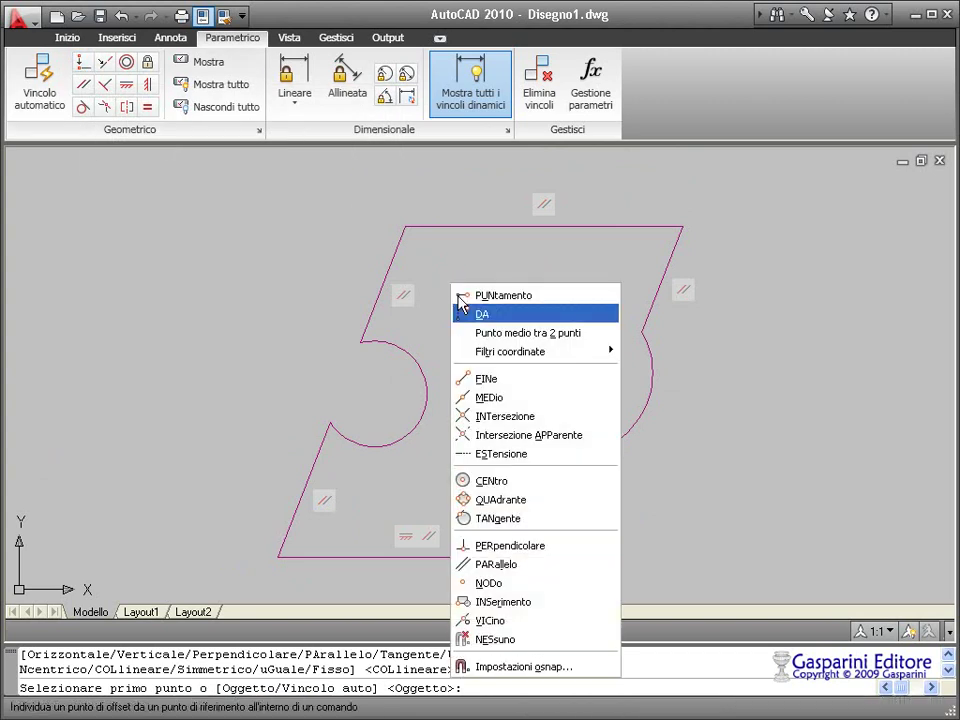
click(510, 481)
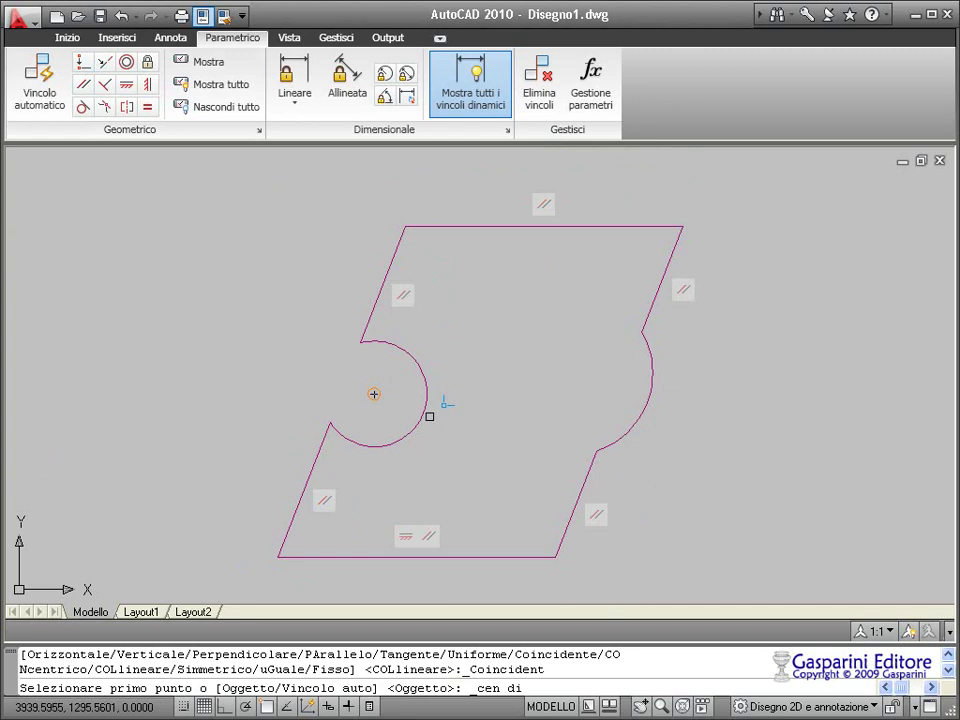
click(424, 414)
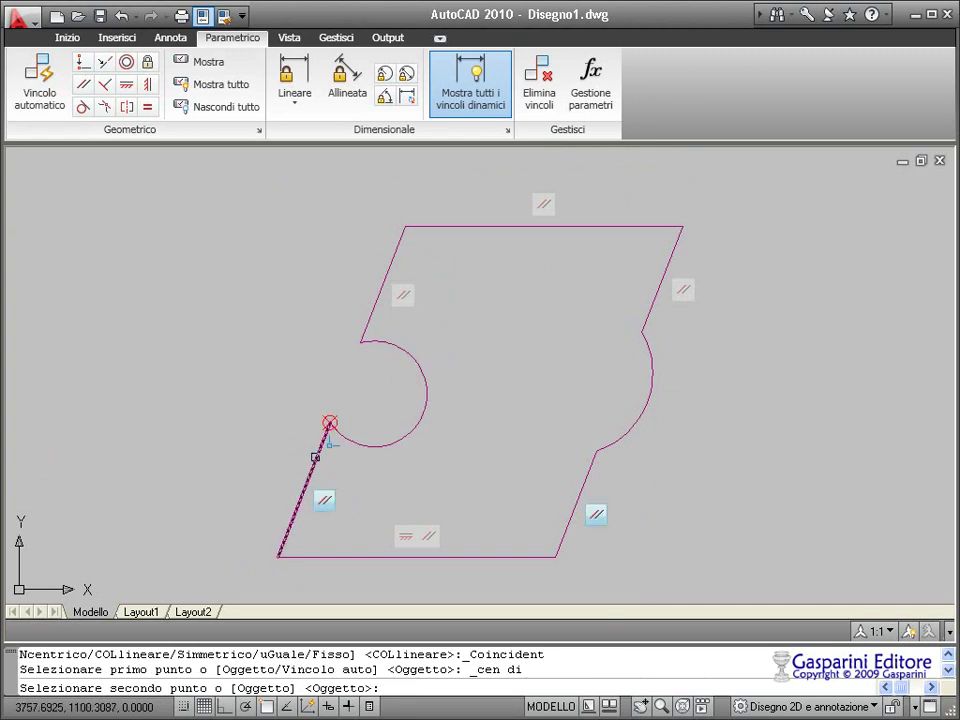
right_click(315, 457)
click(361, 536)
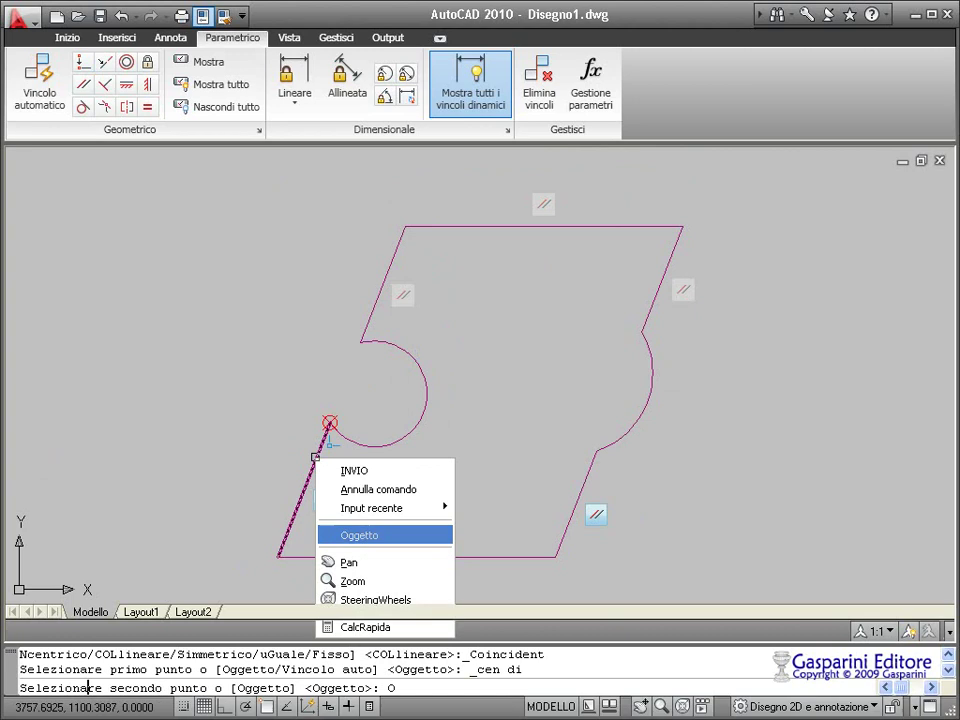
click(311, 468)
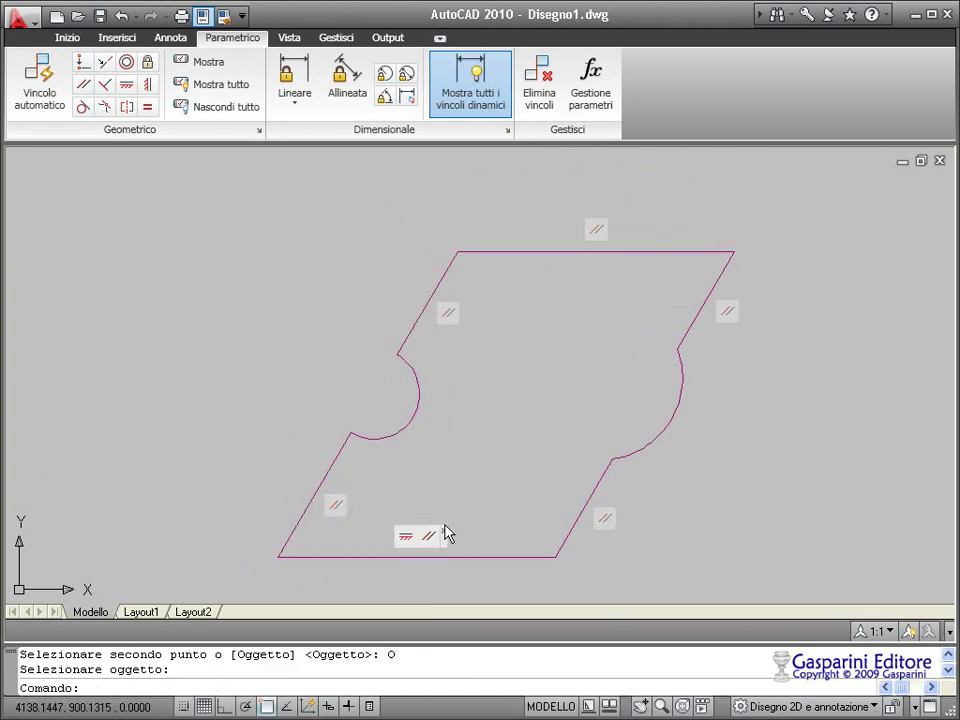
Constrain the right arc's centre onto the lower-right slanted edge the same way
click(84, 64)
shift+right_click(777, 279)
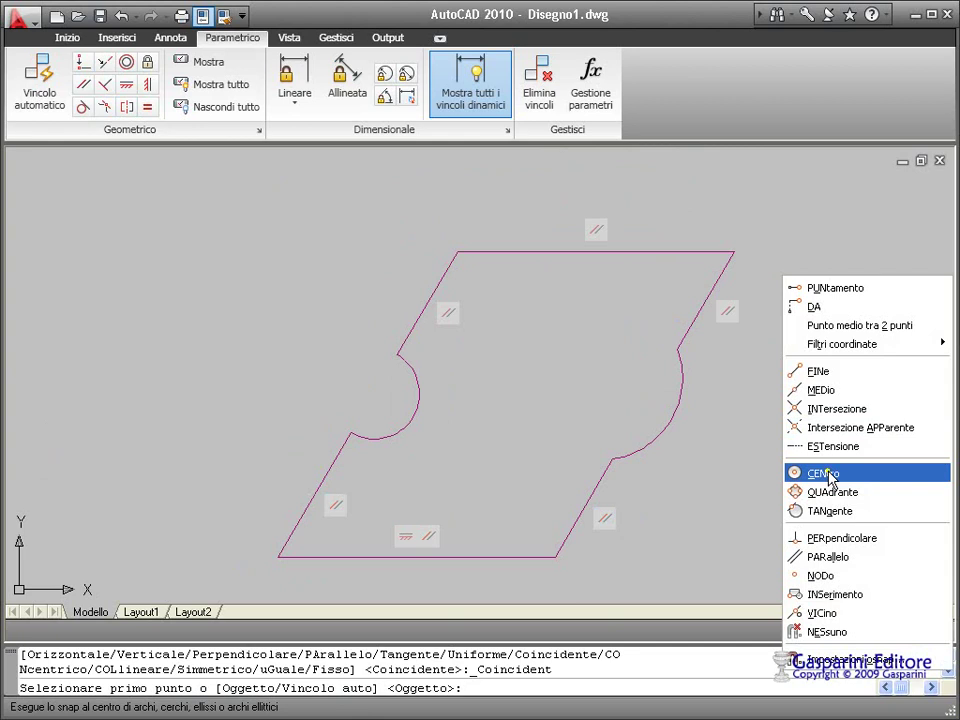
click(828, 473)
click(680, 405)
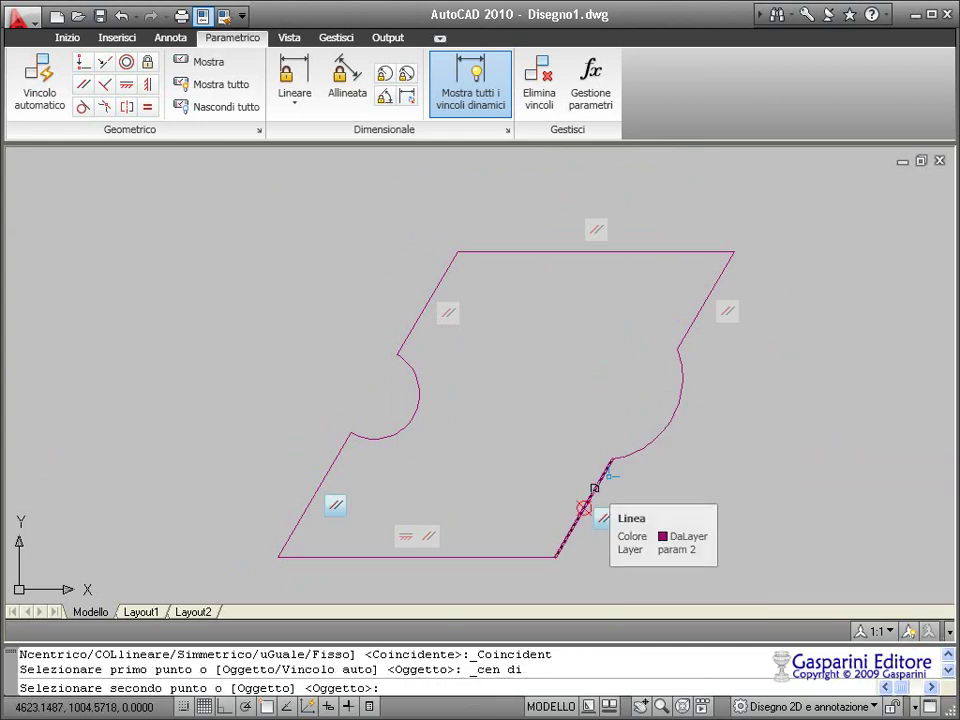
right_click(594, 488)
click(626, 566)
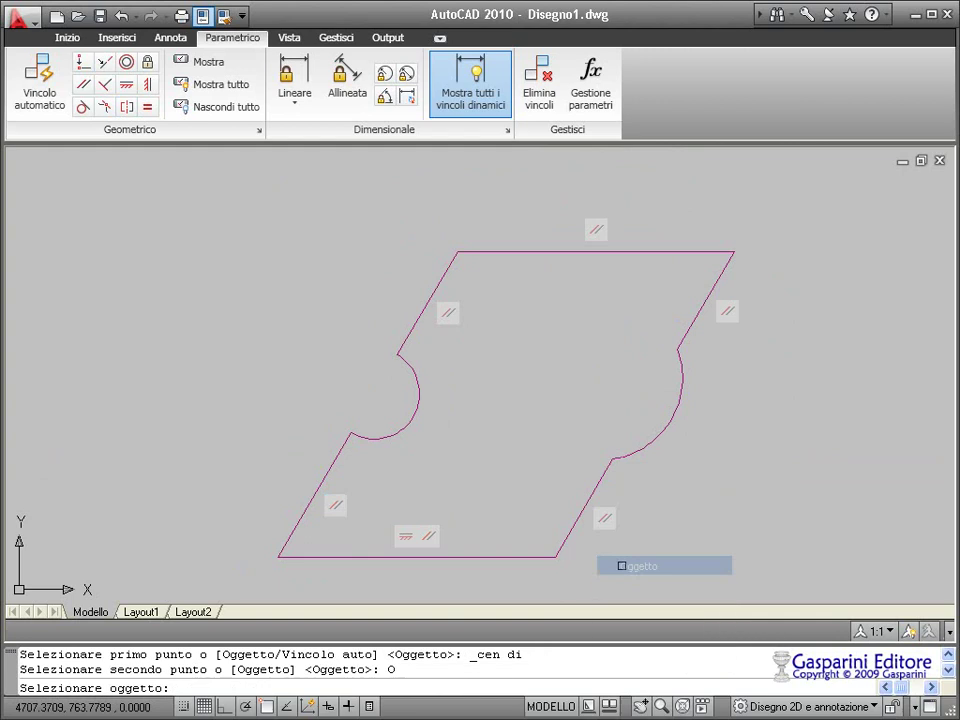
click(594, 496)
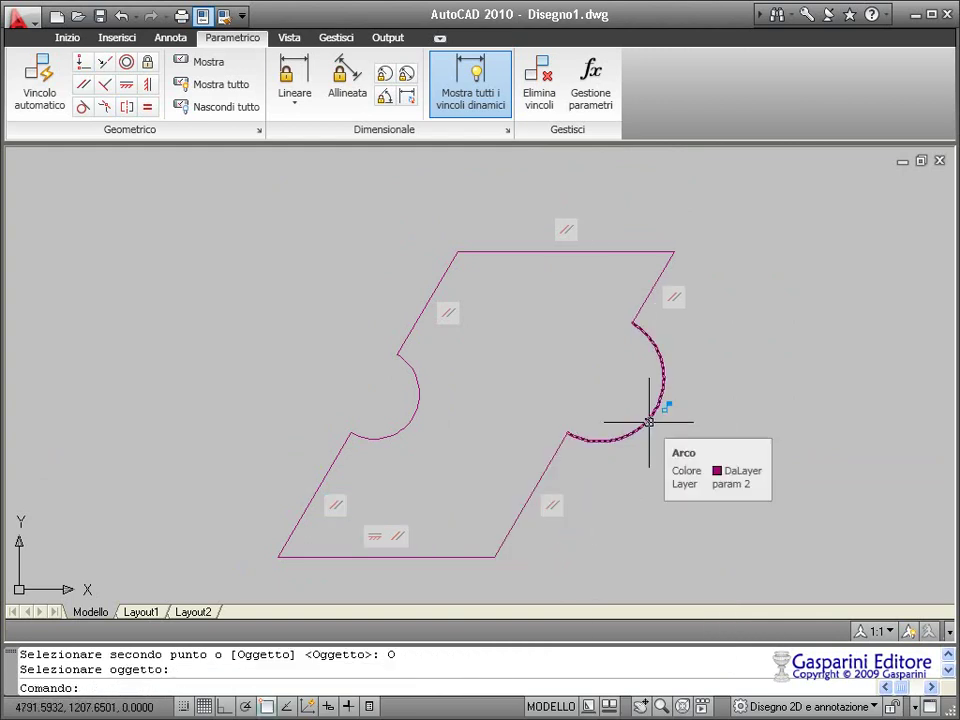
Grip-stretch the right arc's midpoint outward to enlarge its bulge
click(649, 421)
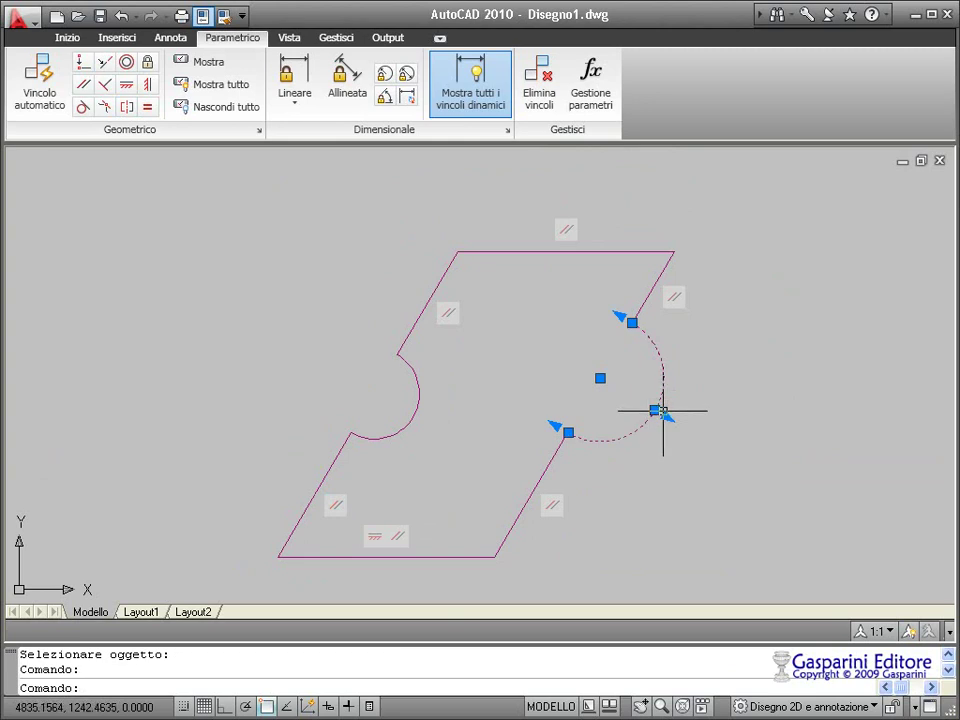
click(655, 409)
click(667, 418)
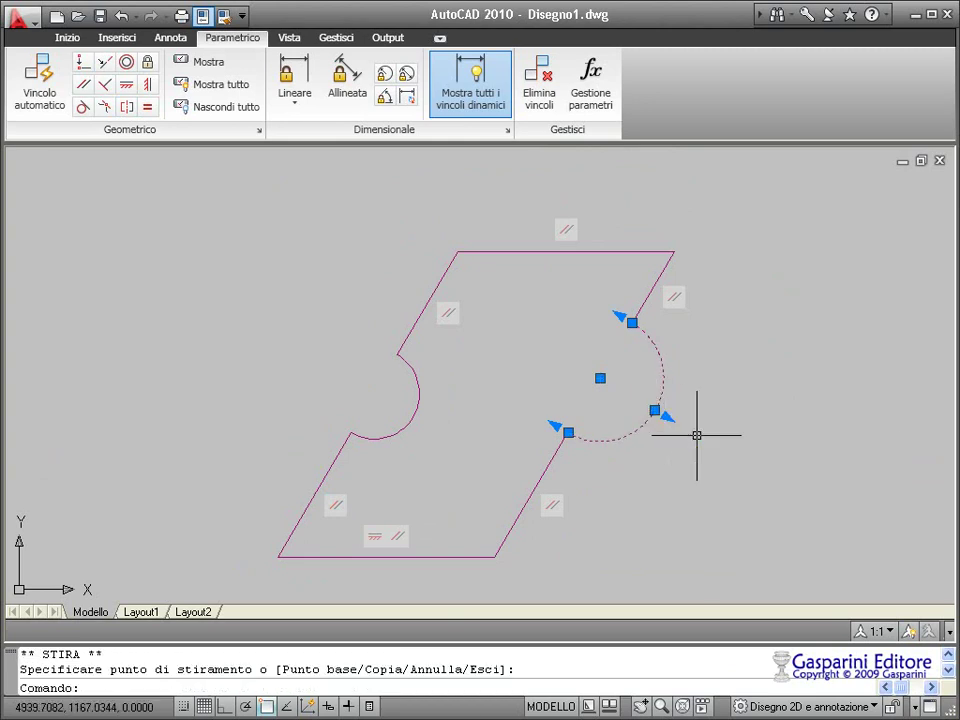
key(Escape)
click(654, 412)
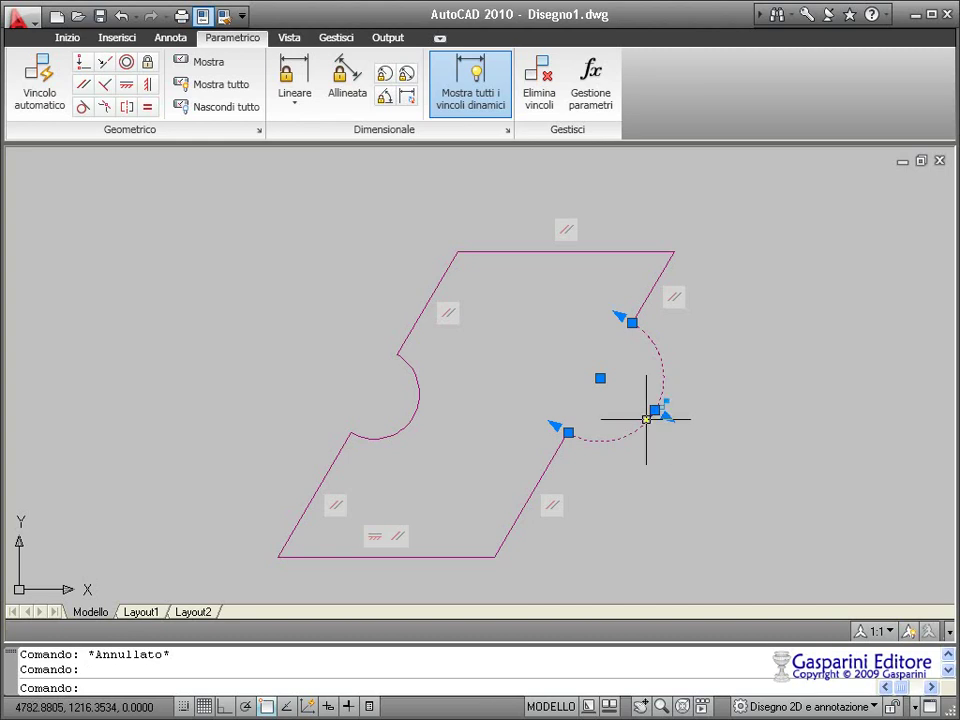
click(666, 416)
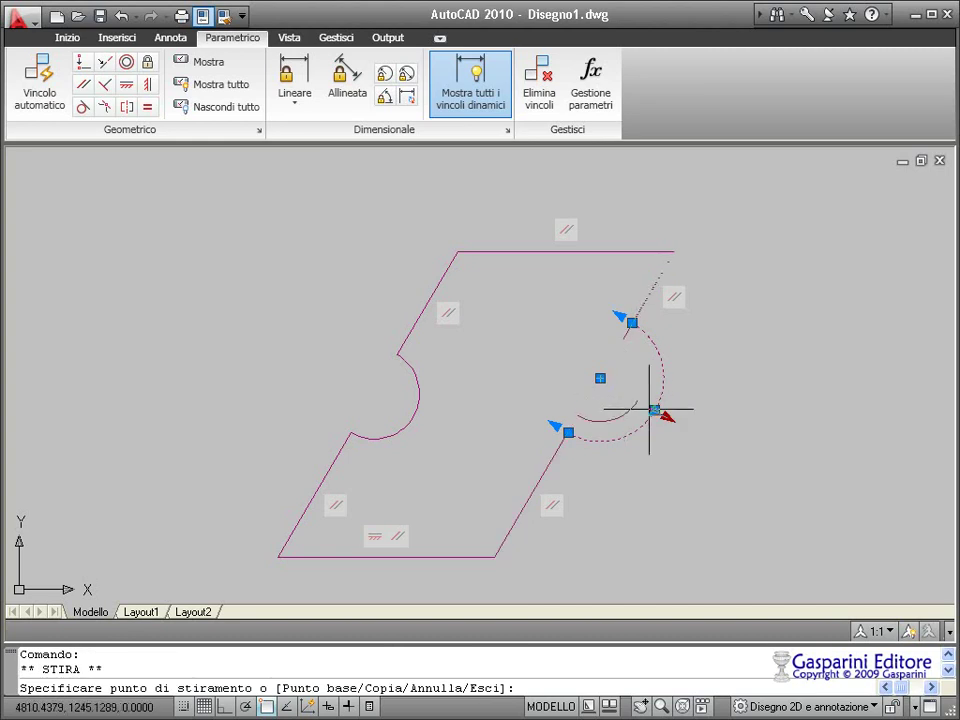
click(683, 420)
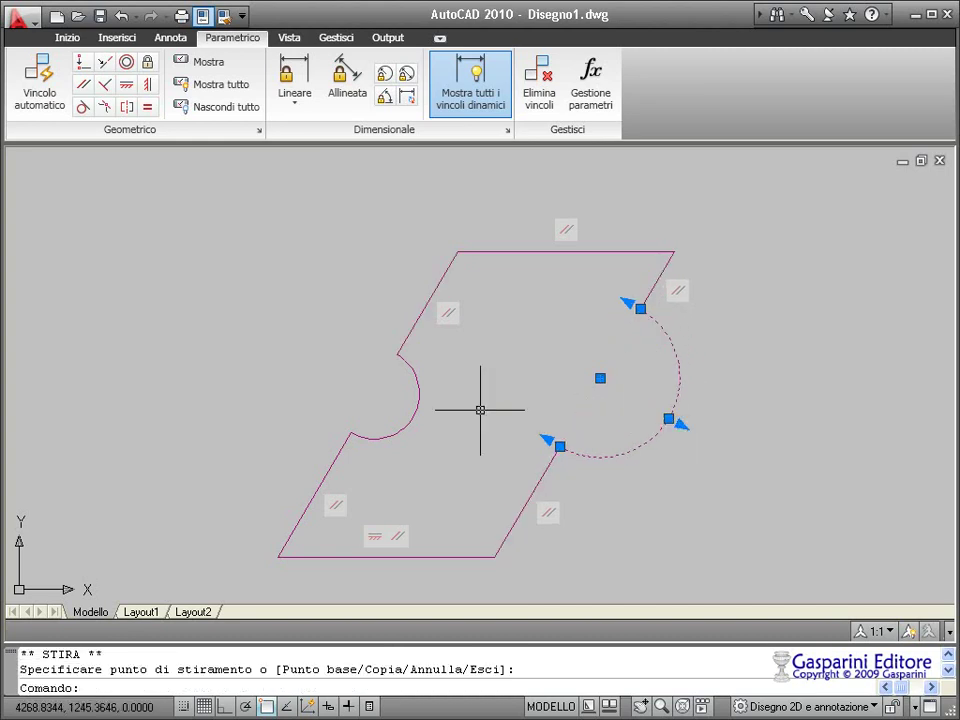
Try stretching the left arc's grip, then cancel it with Esc
click(414, 416)
click(424, 425)
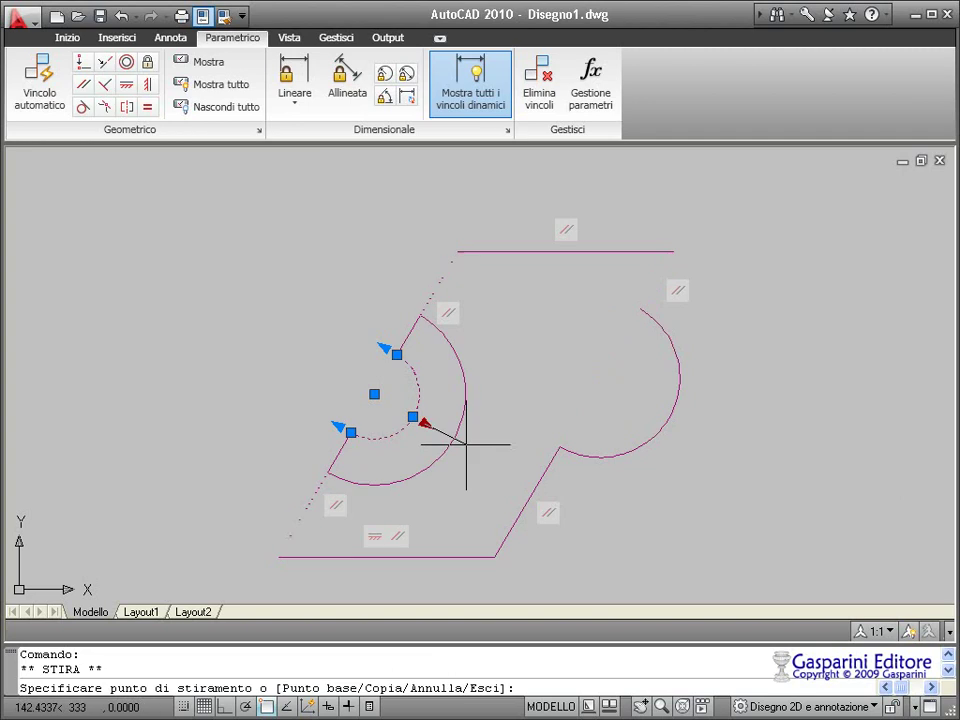
key(Escape)
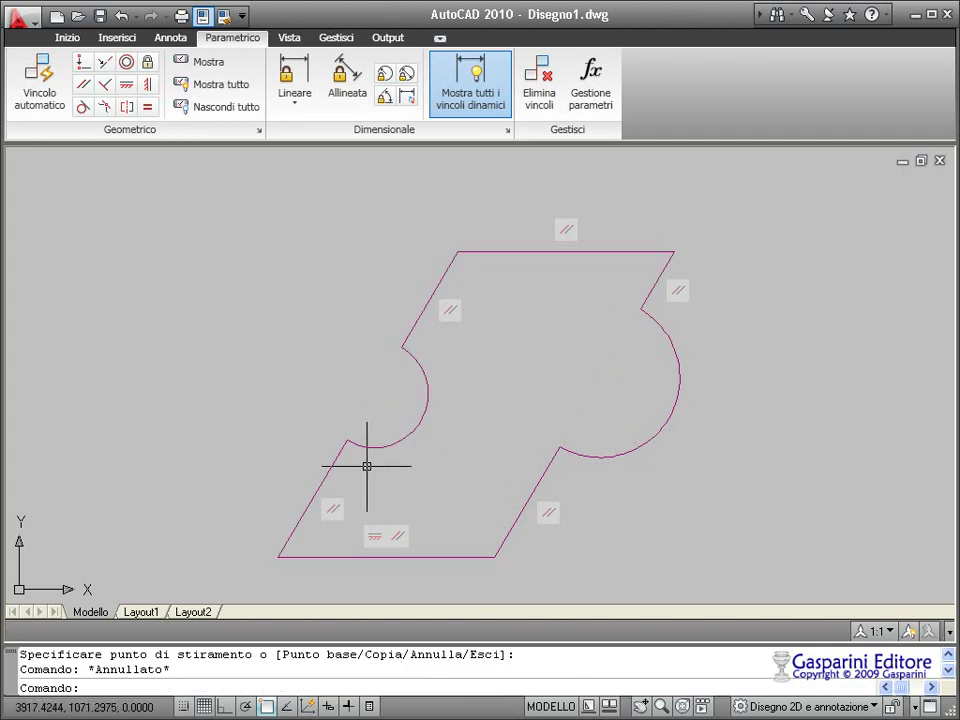
scroll(384, 452, down, 2)
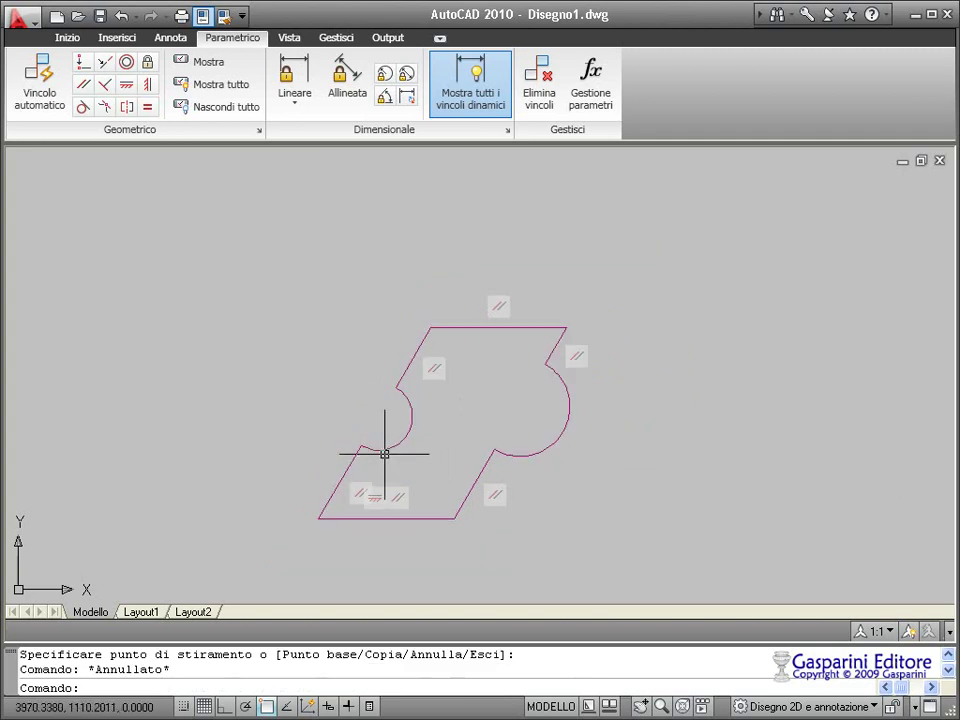
scroll(400, 470, up, 1)
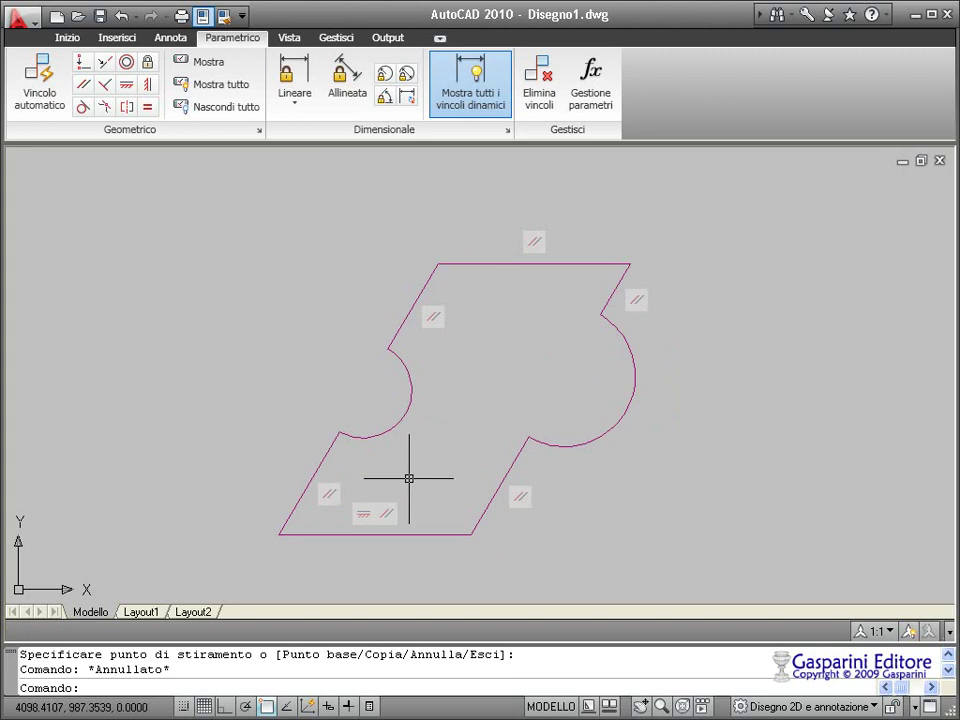
Constrain the left slanted edge perpendicular to the bottom edge, standing it upright
click(104, 85)
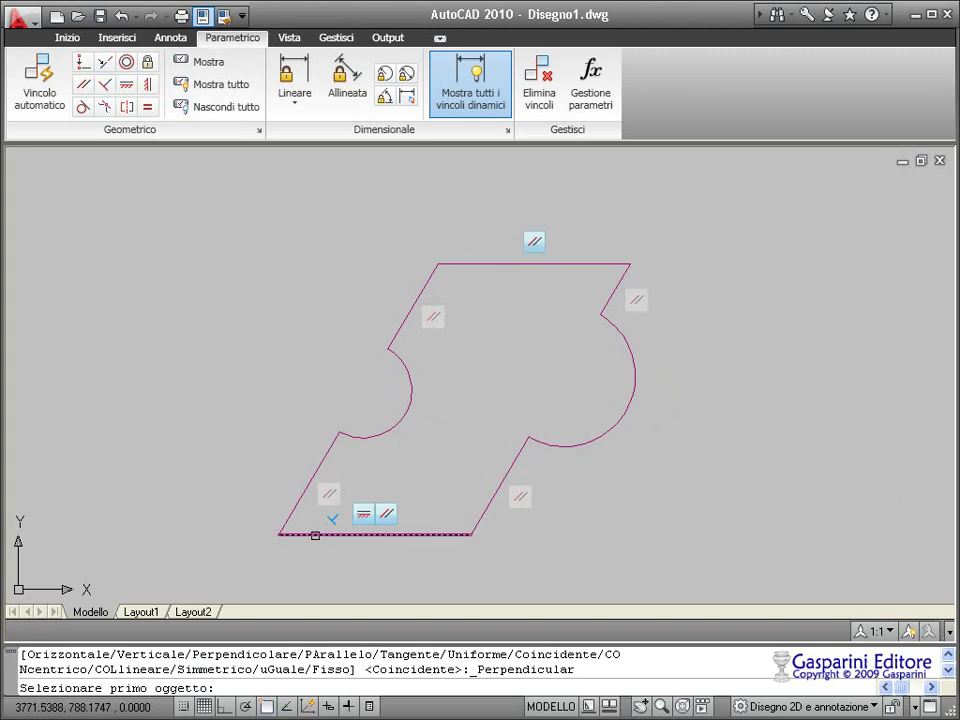
click(316, 534)
click(303, 497)
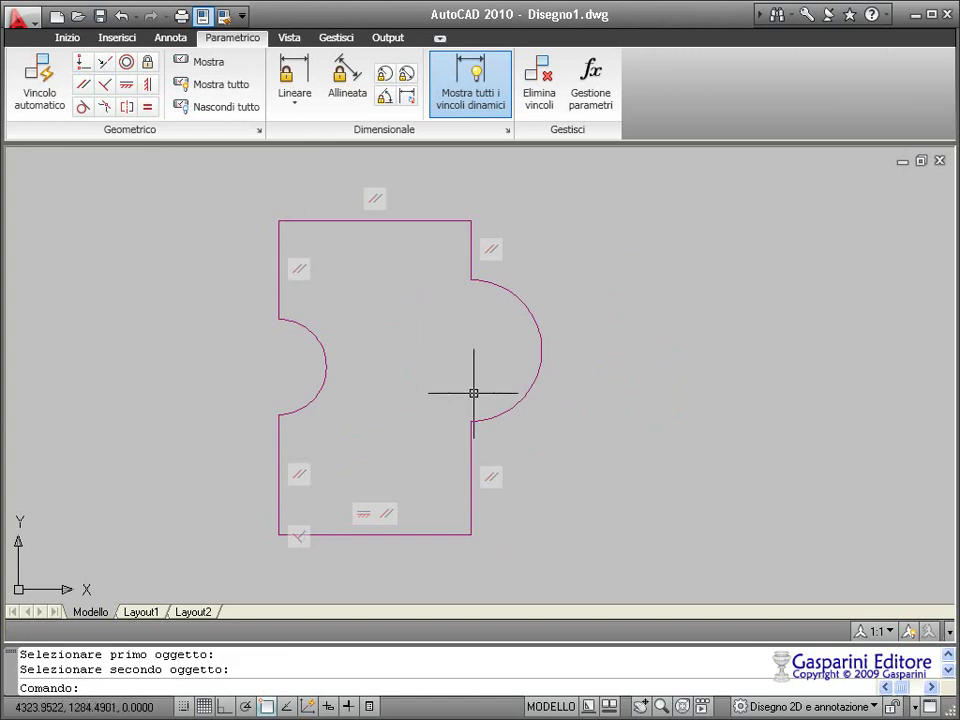
key(Escape)
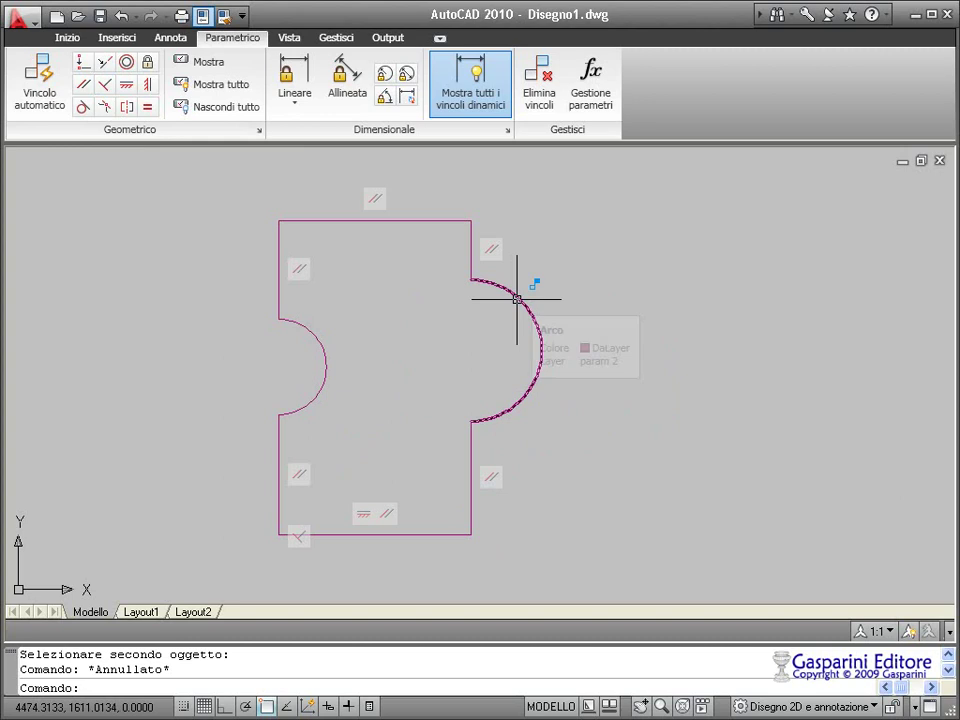
Shrink the right arc's bulge with its midpoint grip
click(517, 299)
click(541, 350)
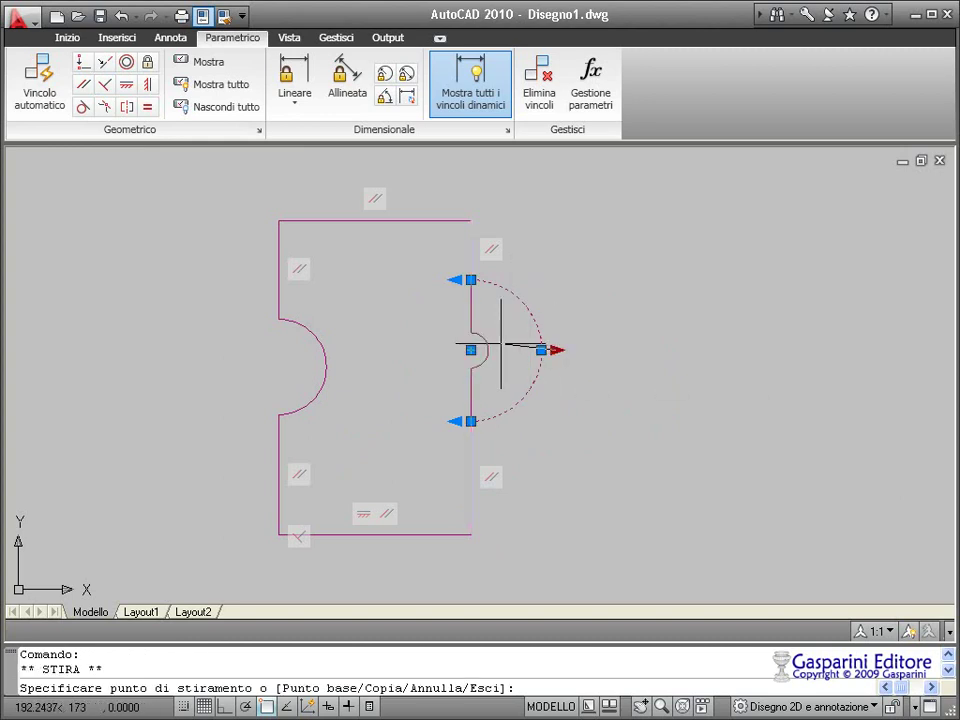
click(527, 349)
key(Escape)
Grip-stretch the top edge's right end to a new position
click(466, 219)
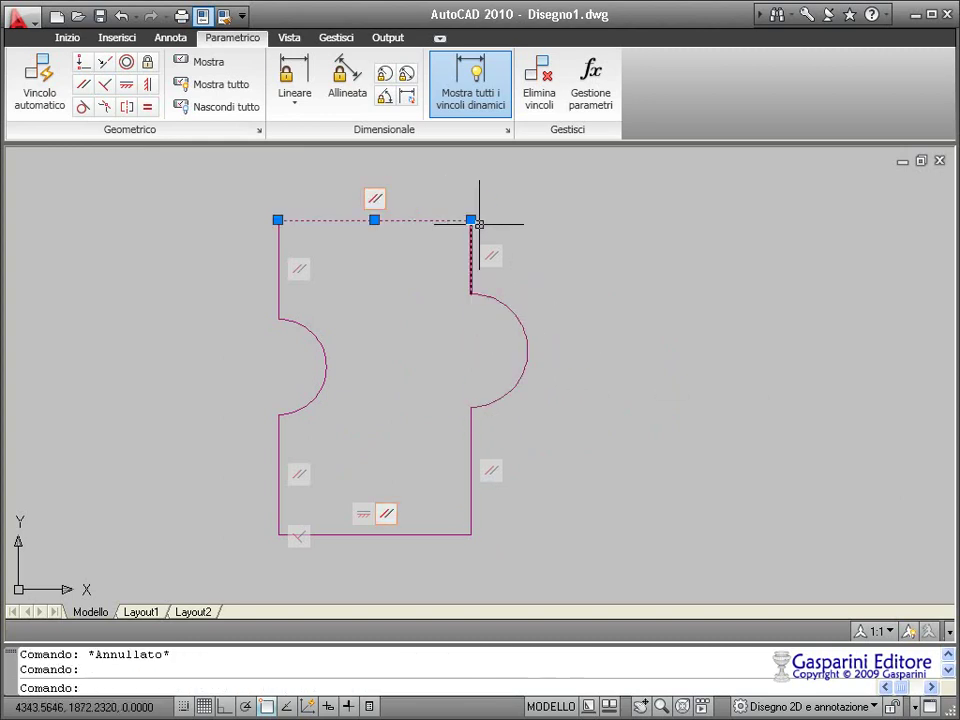
click(471, 219)
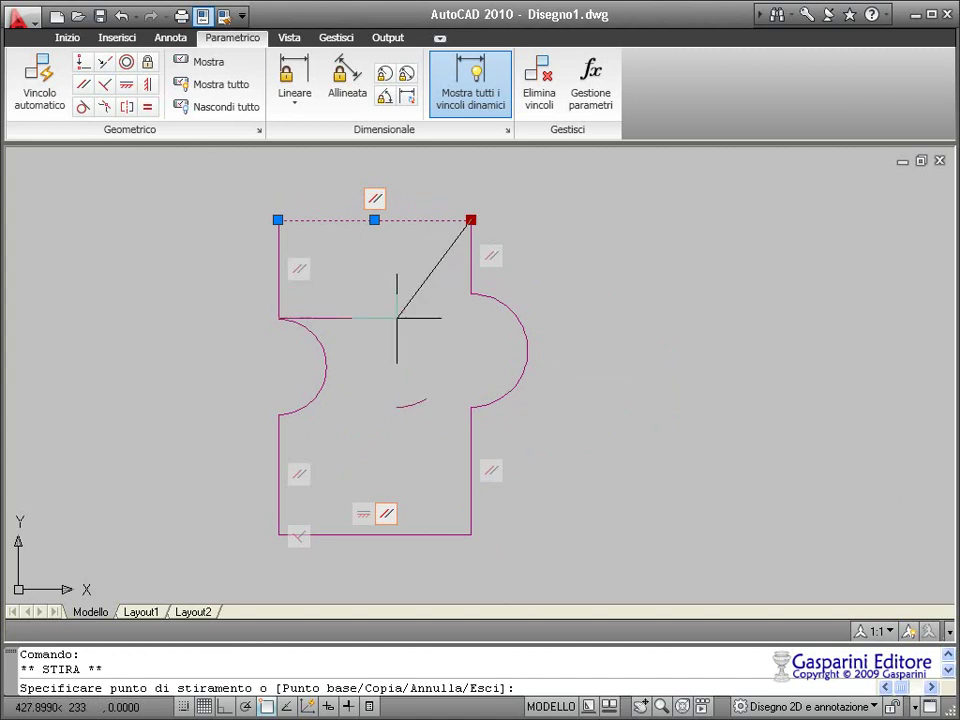
click(461, 204)
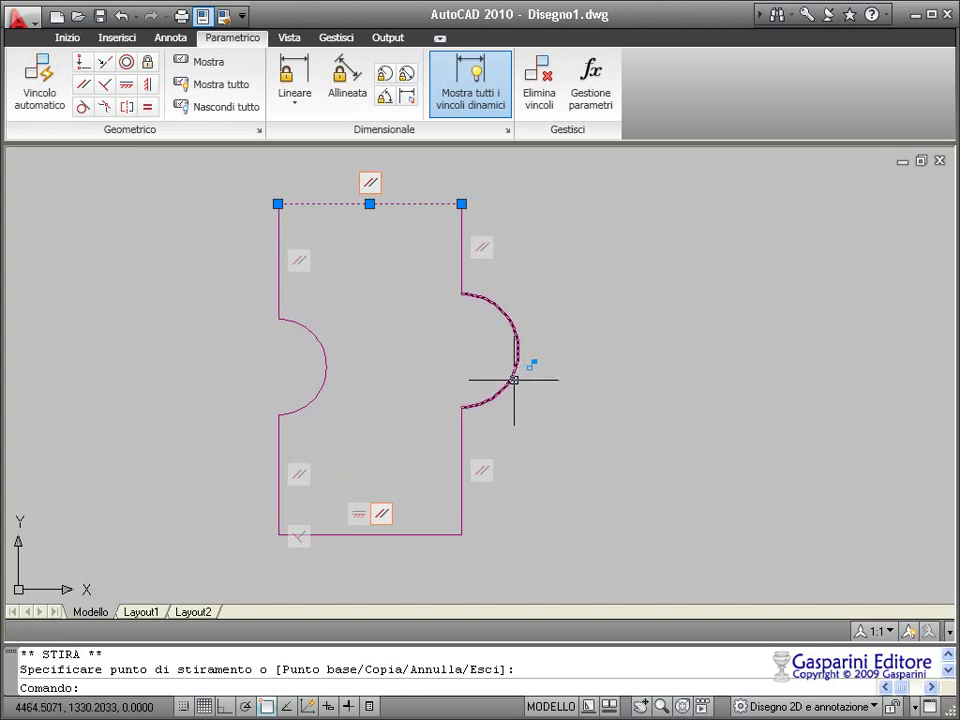
key(Escape)
Enlarge the left arc and push the right arc further out with midpoint grips
click(325, 369)
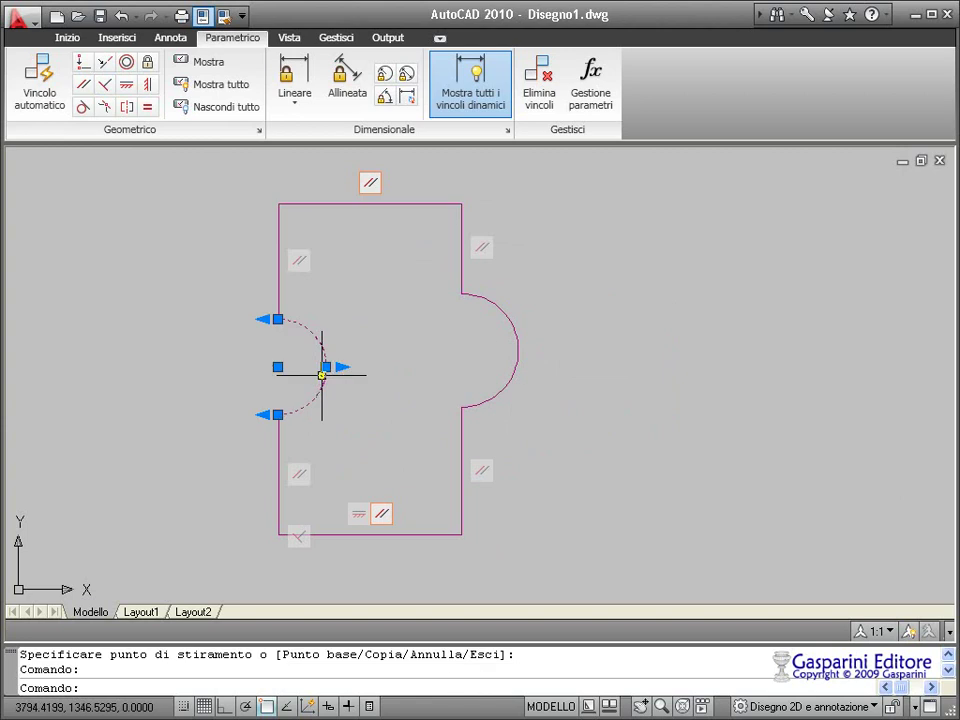
click(340, 367)
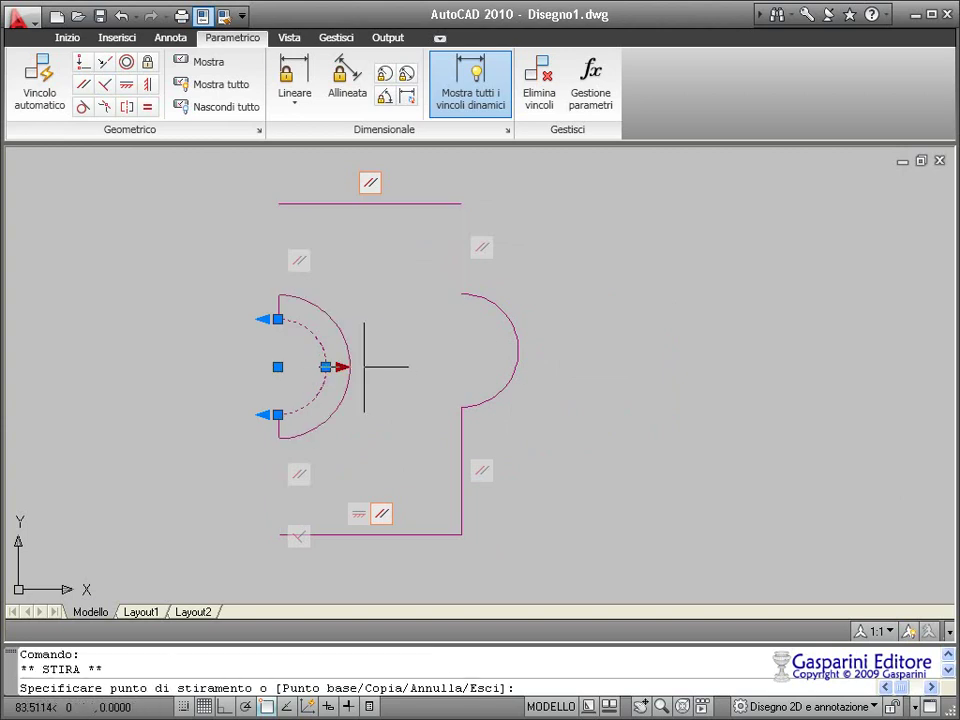
click(365, 367)
key(Escape)
click(518, 360)
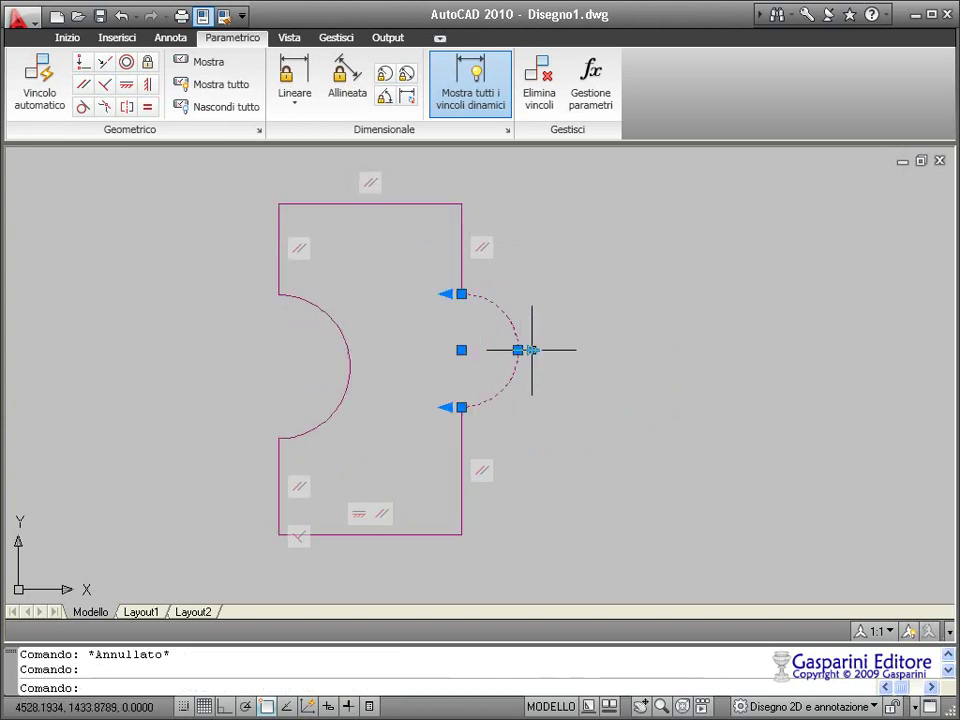
click(518, 350)
click(555, 352)
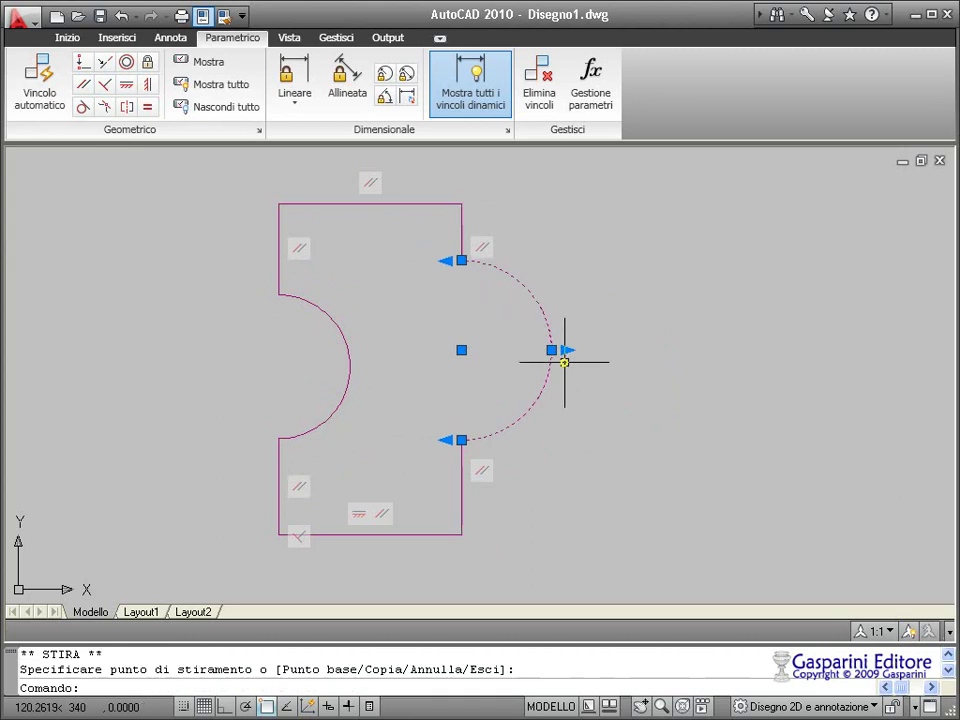
key(Escape)
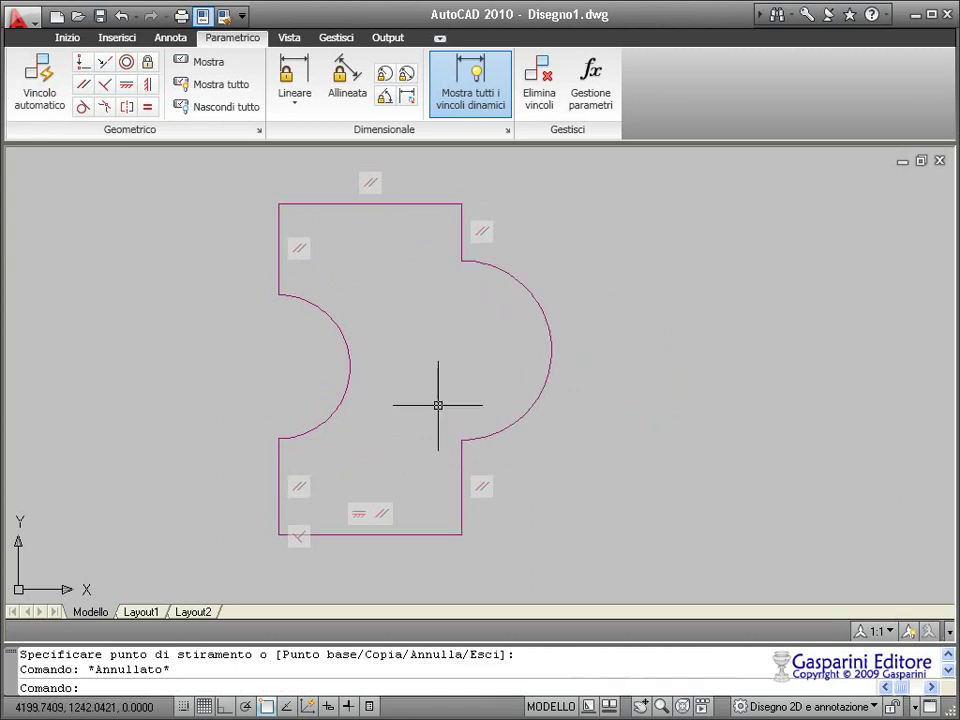
click(349, 360)
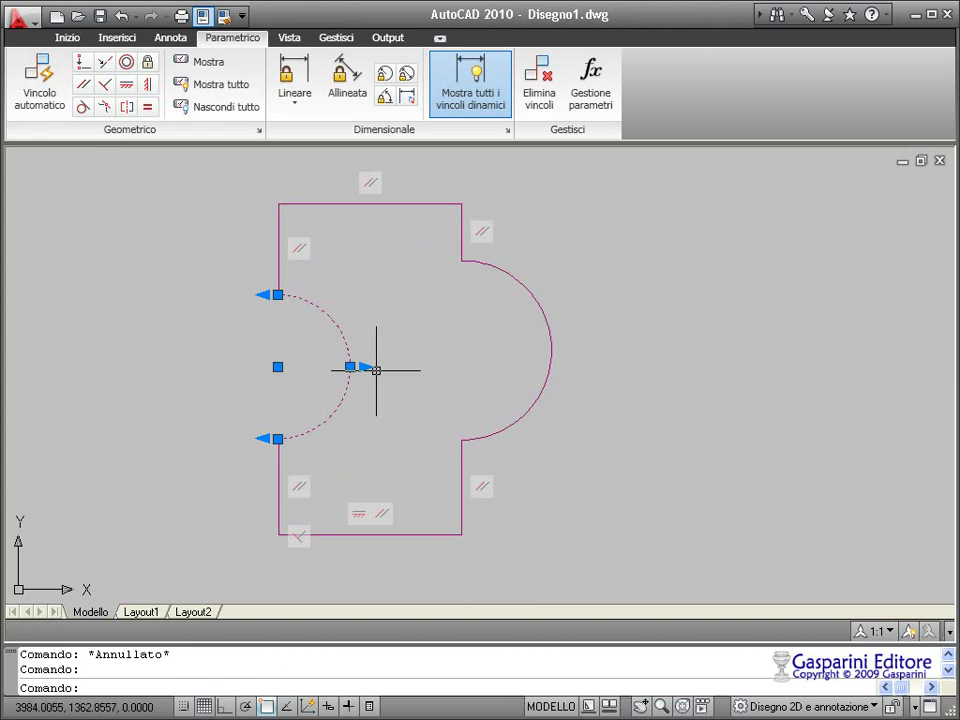
click(364, 367)
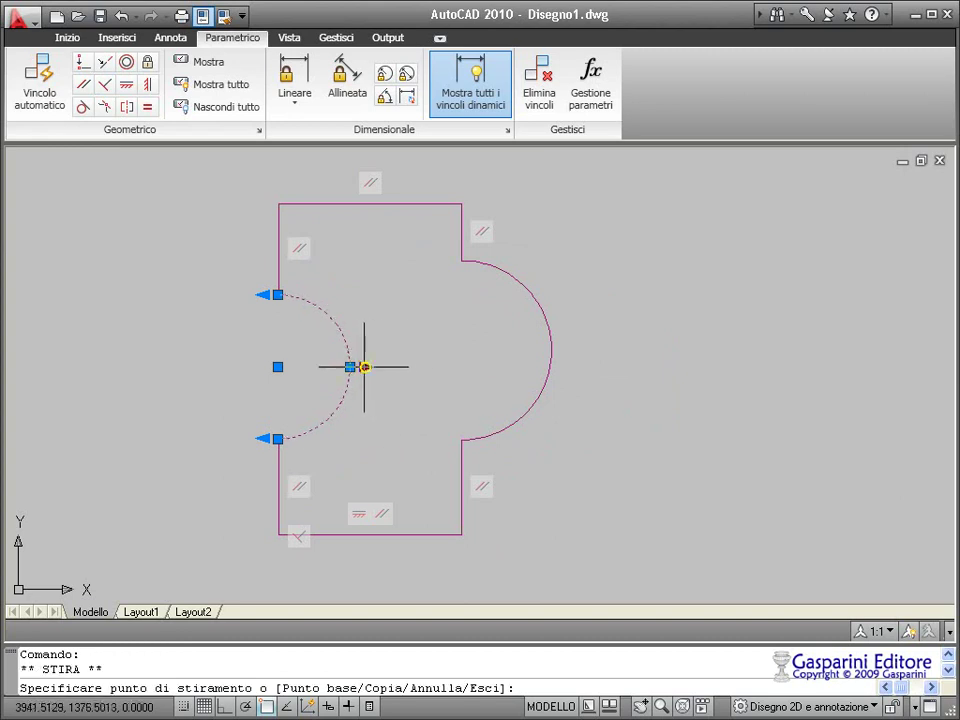
click(375, 366)
key(Escape)
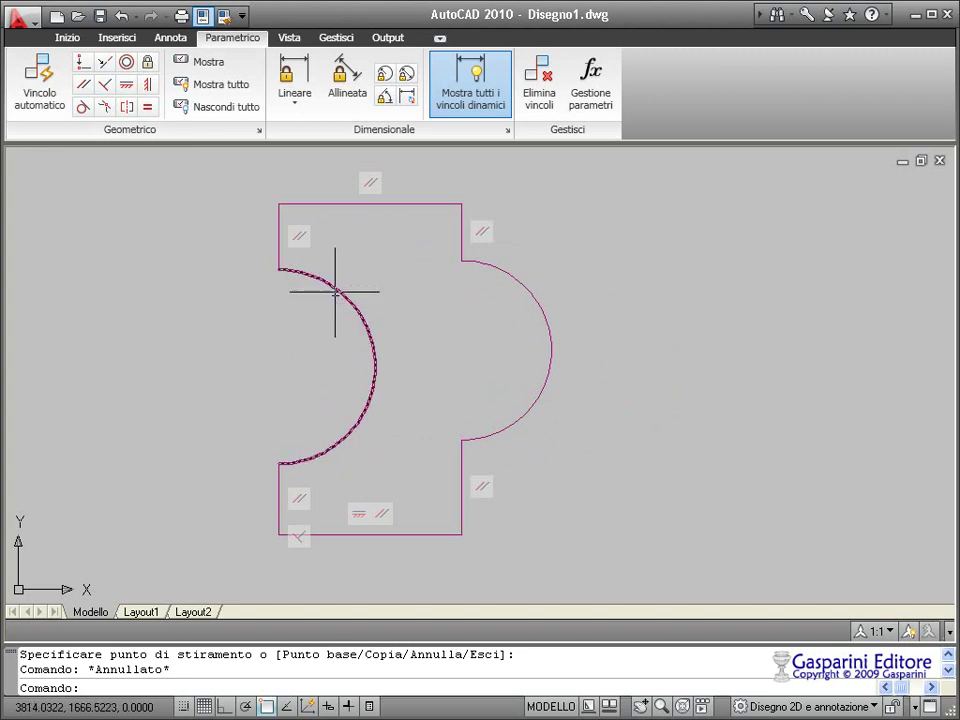
Apply an Uguale (equal) constraint making the right arc match the left arc
click(147, 108)
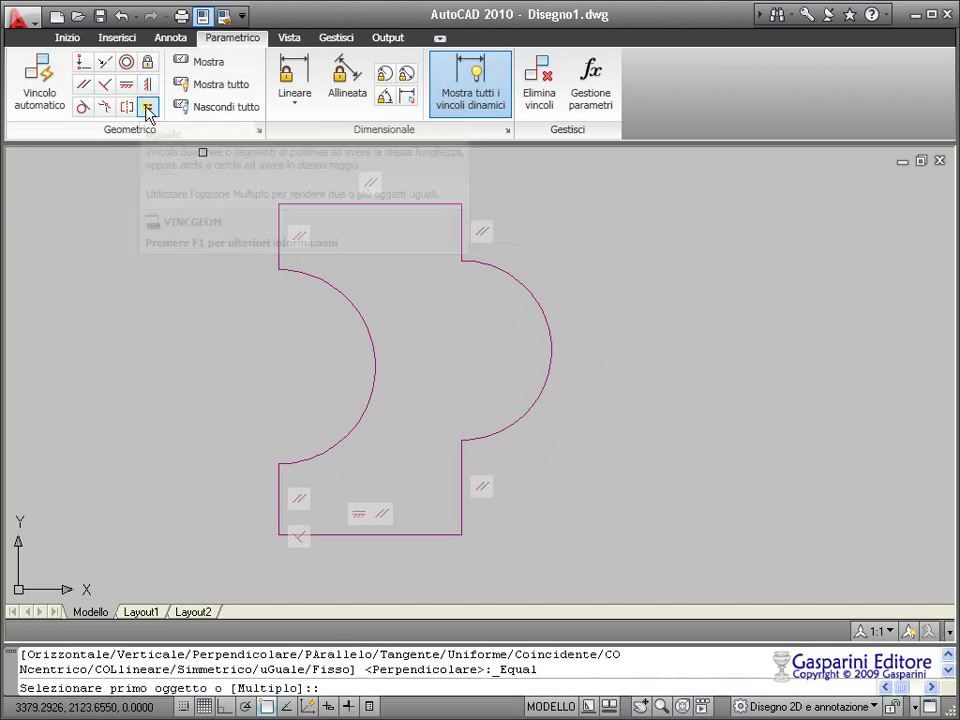
click(324, 276)
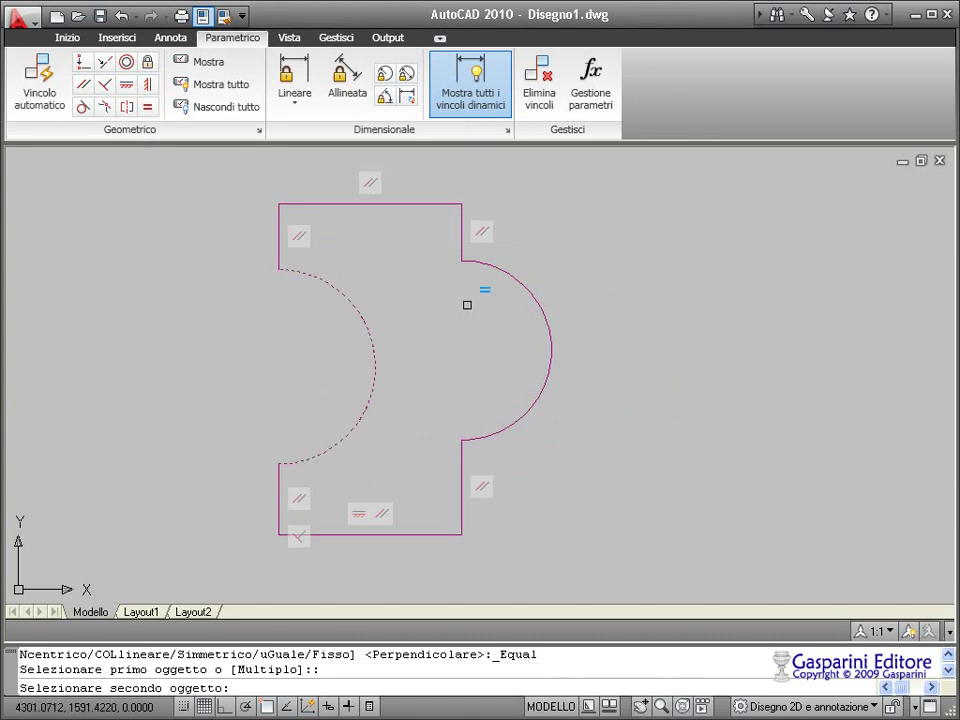
click(537, 300)
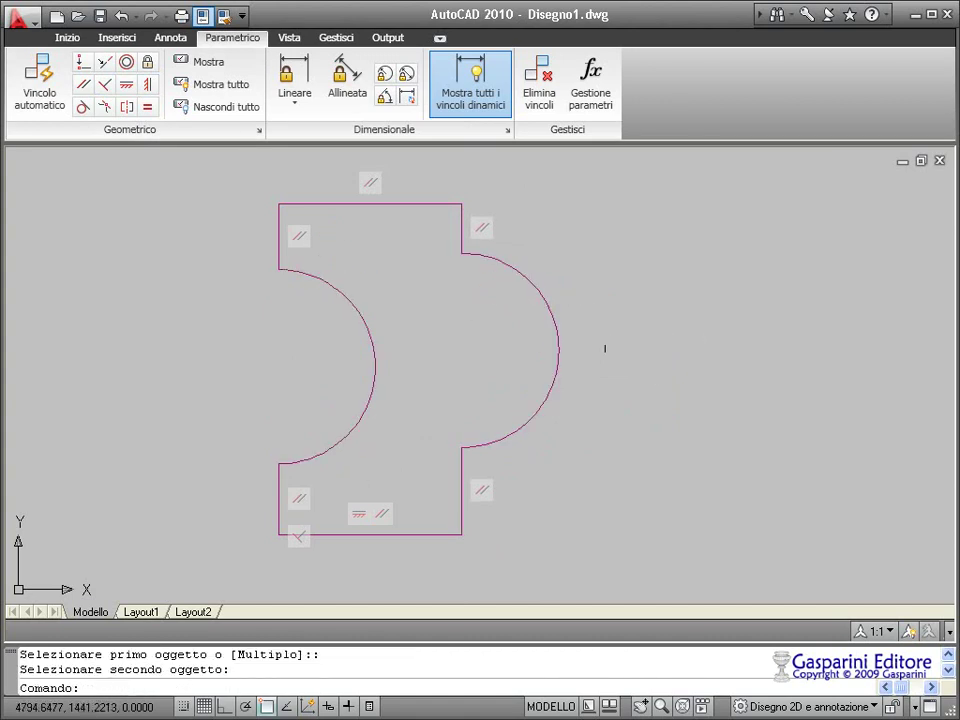
Test the equal constraint by shrinking the left arc and enlarging the right arc
key(Escape)
click(374, 383)
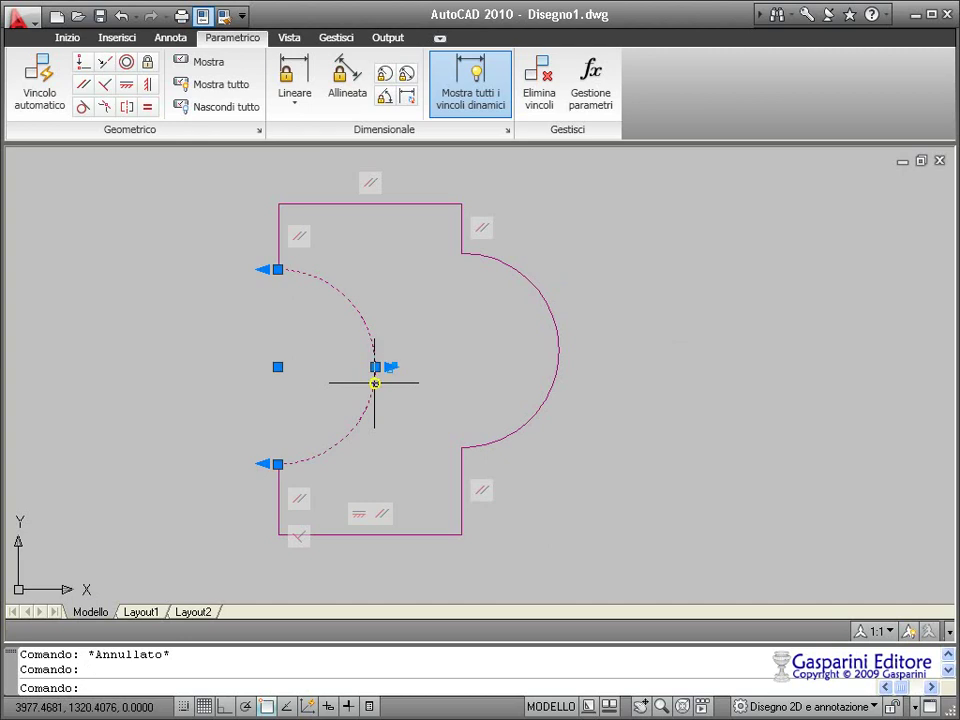
click(375, 367)
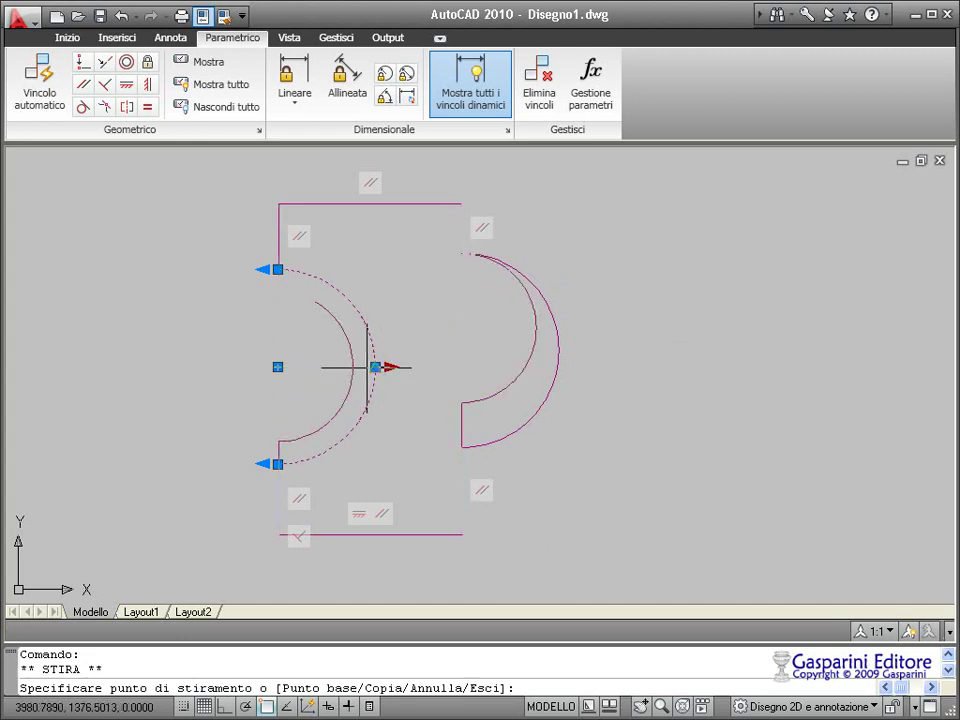
click(347, 367)
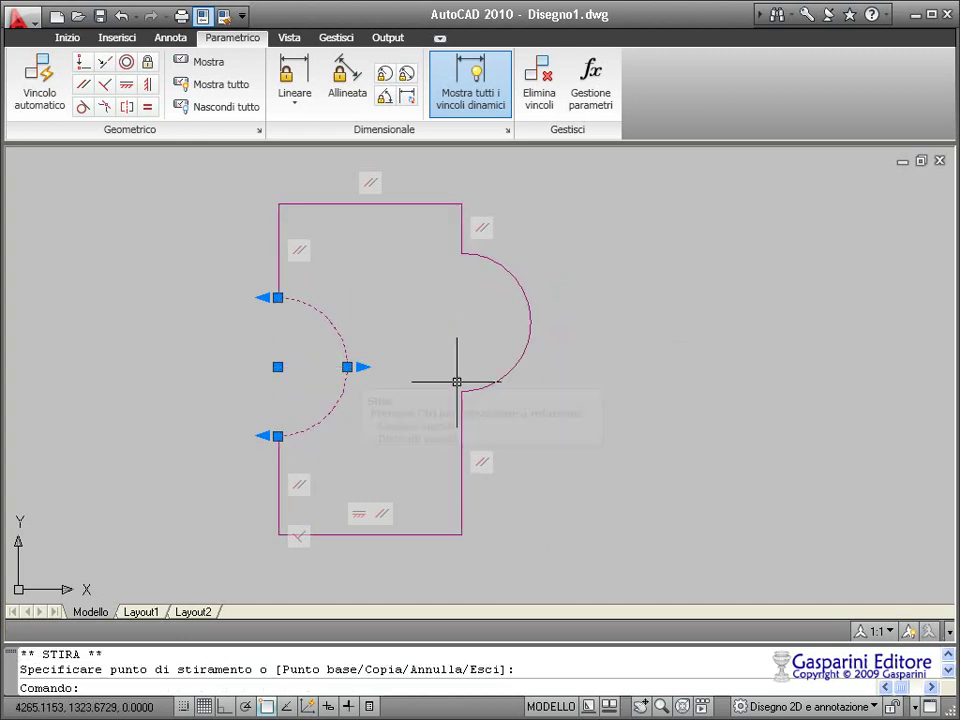
key(Escape)
click(526, 348)
click(531, 322)
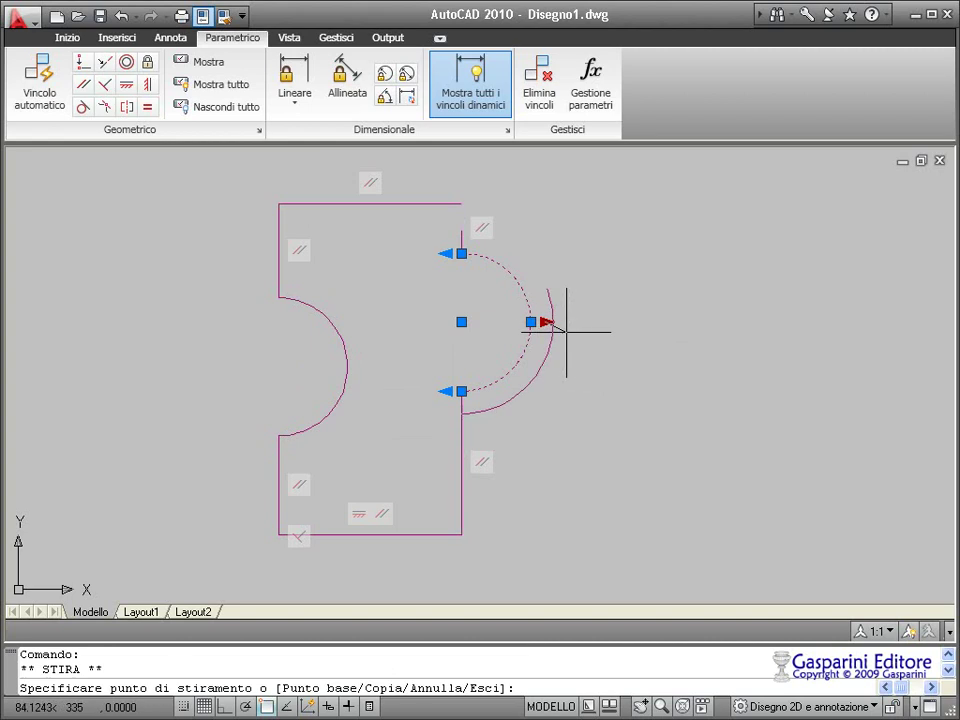
click(561, 338)
Try moving the right arc by its centre grip, then cancel to restore it
click(461, 321)
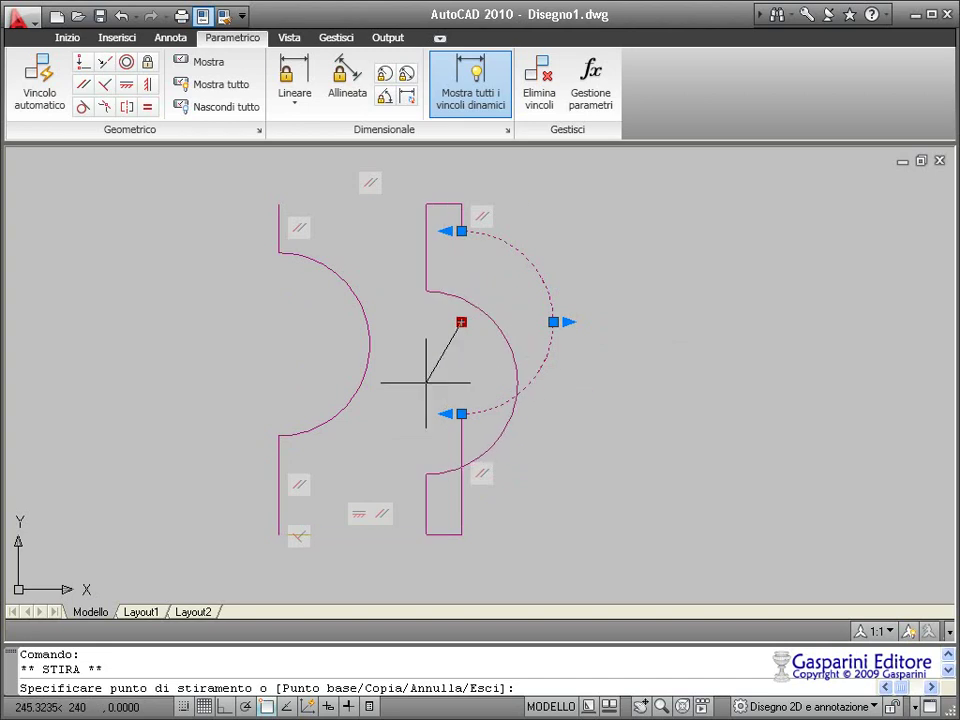
click(426, 374)
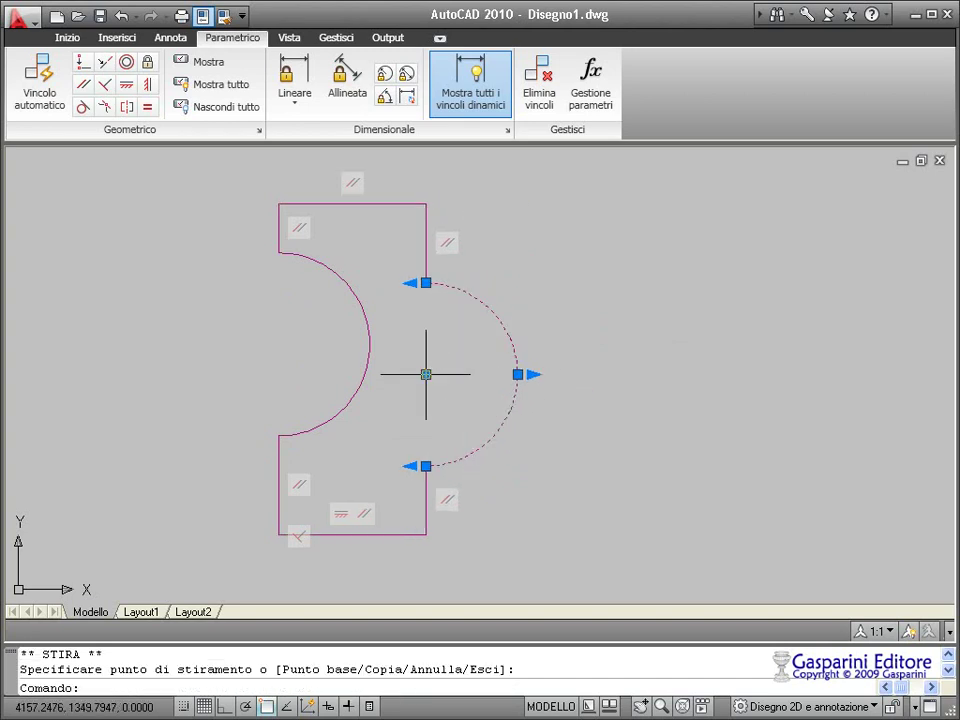
click(426, 374)
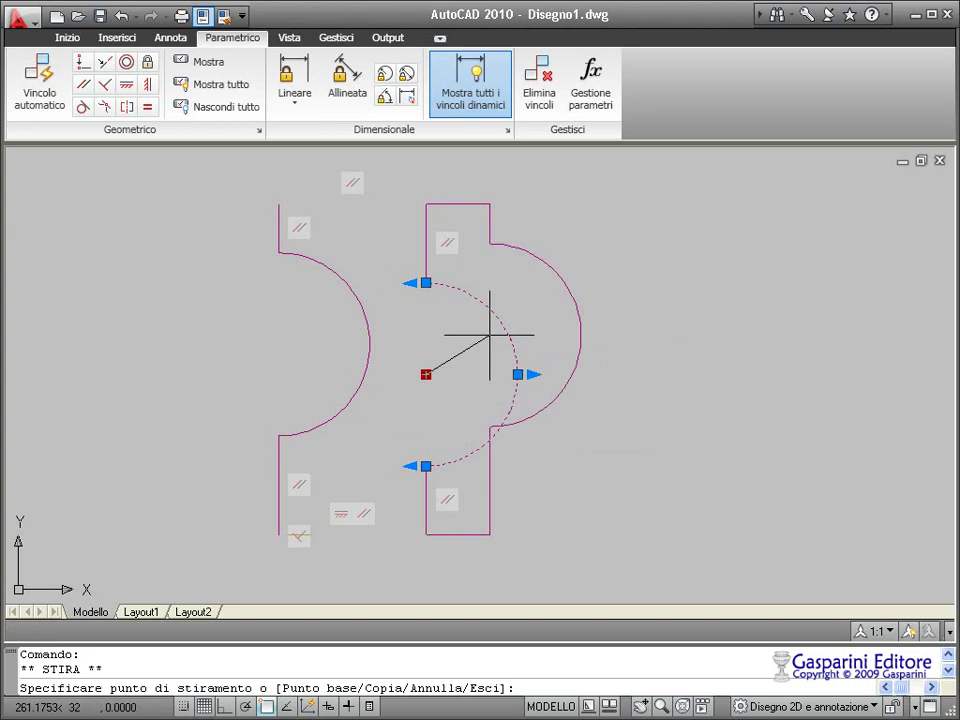
key(Escape)
key(Escape)
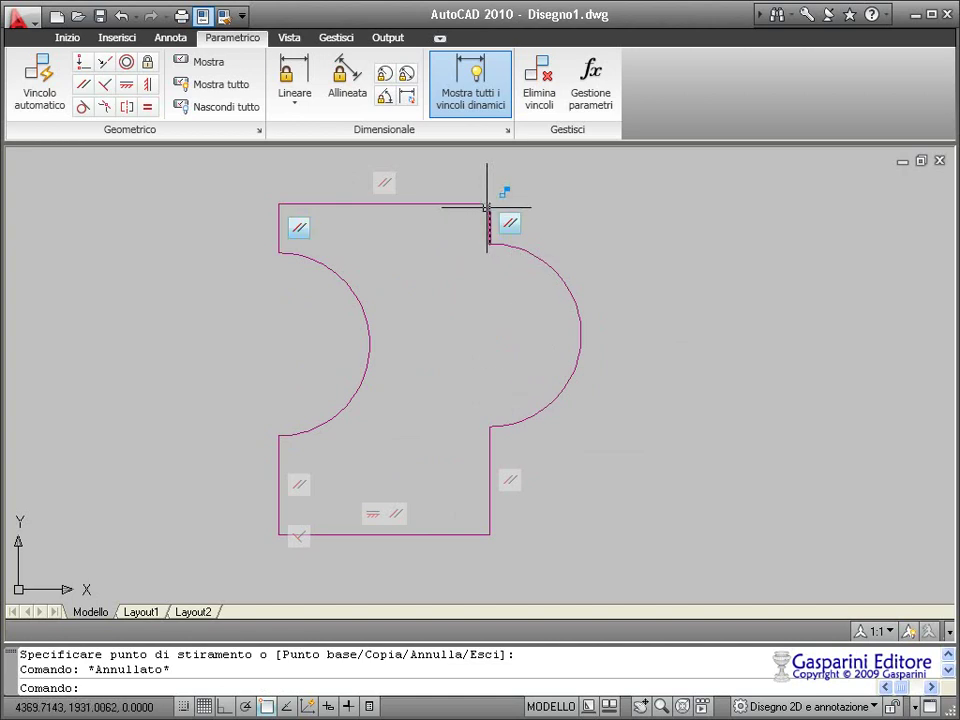
Stretch the lower-right vertical edge to push the right side outward, widening the profile
click(488, 212)
click(489, 203)
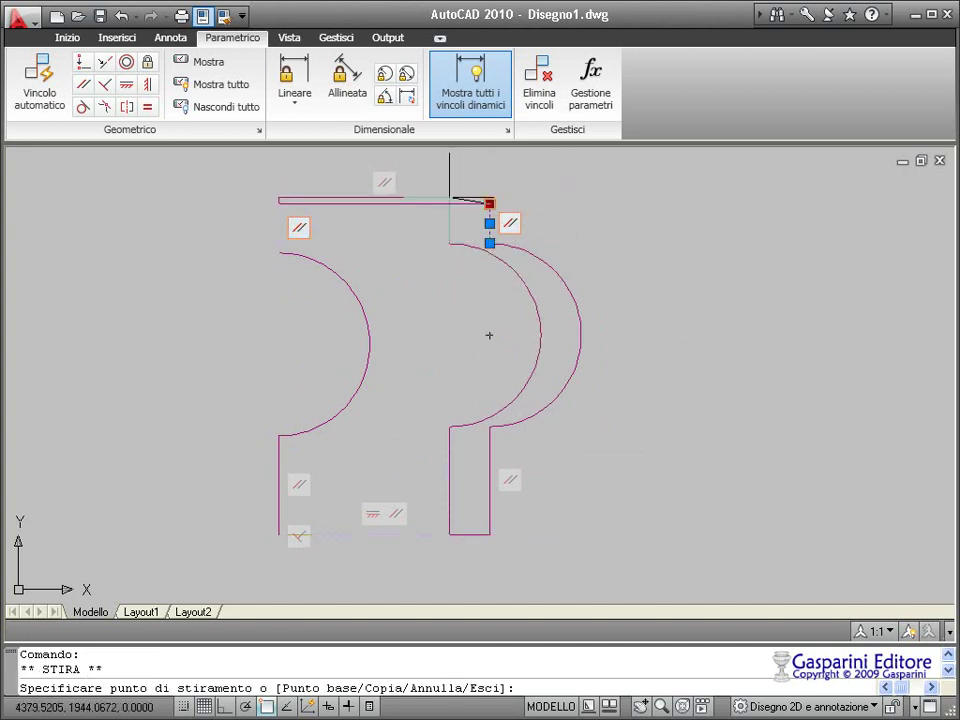
key(Escape)
key(Escape)
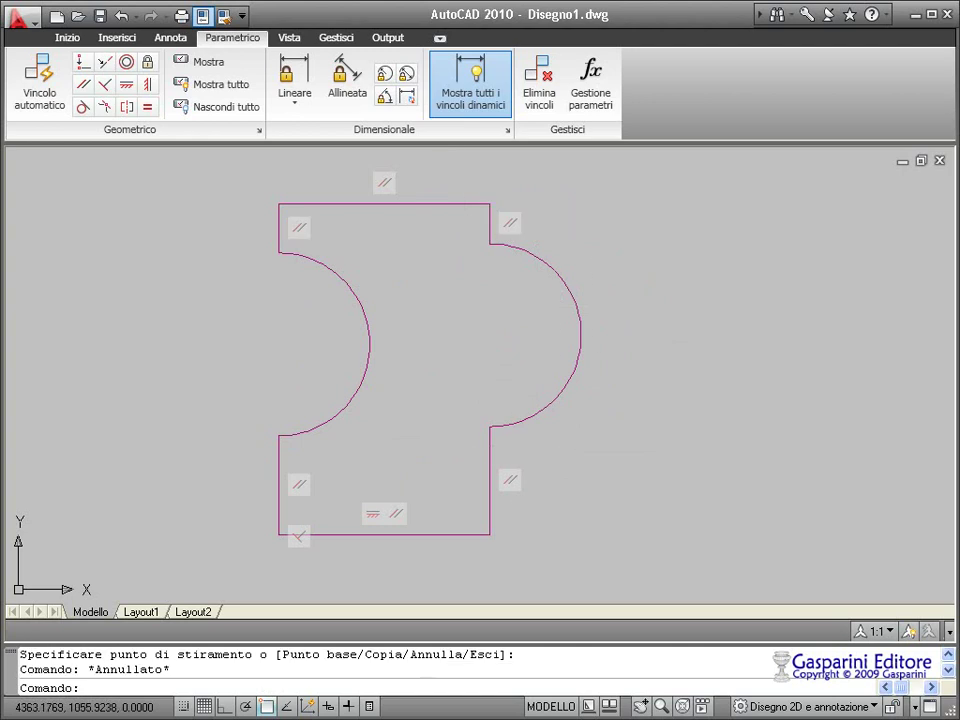
click(489, 463)
click(489, 481)
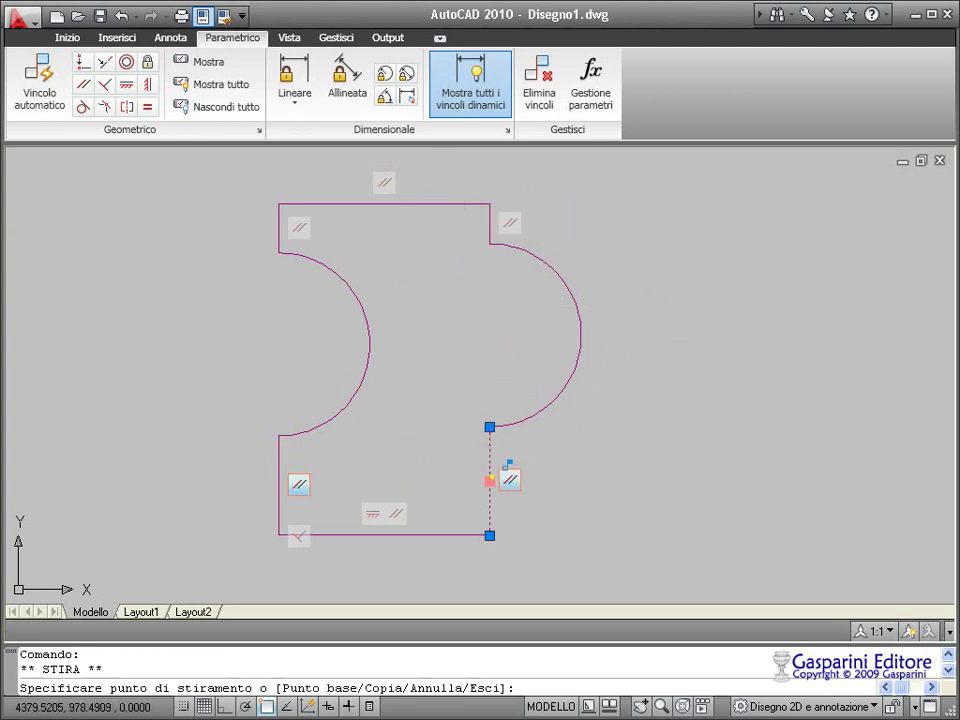
click(560, 466)
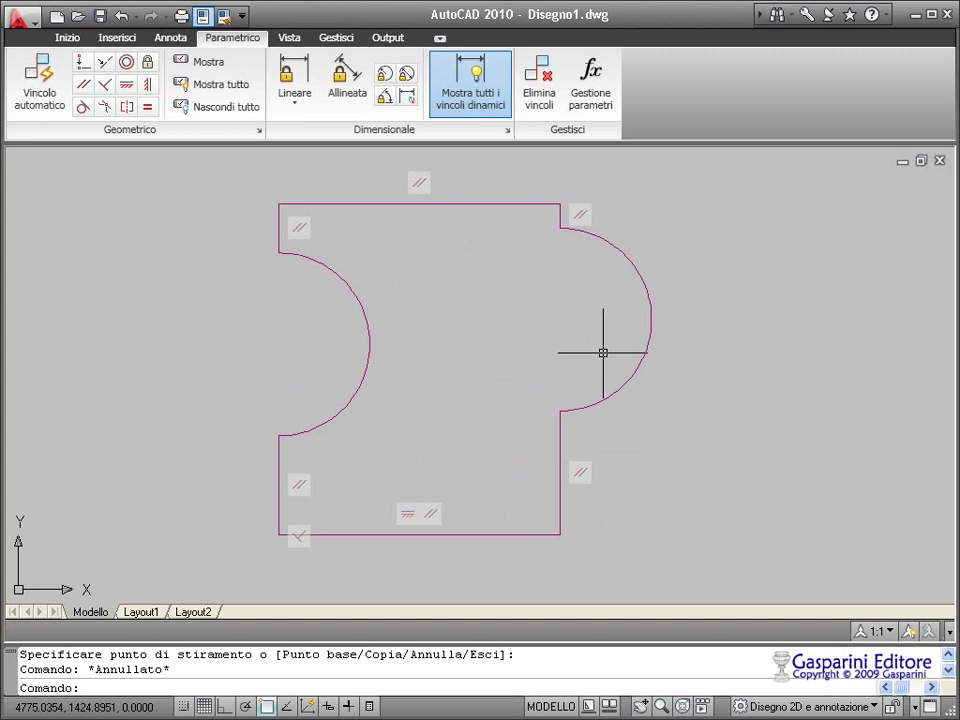